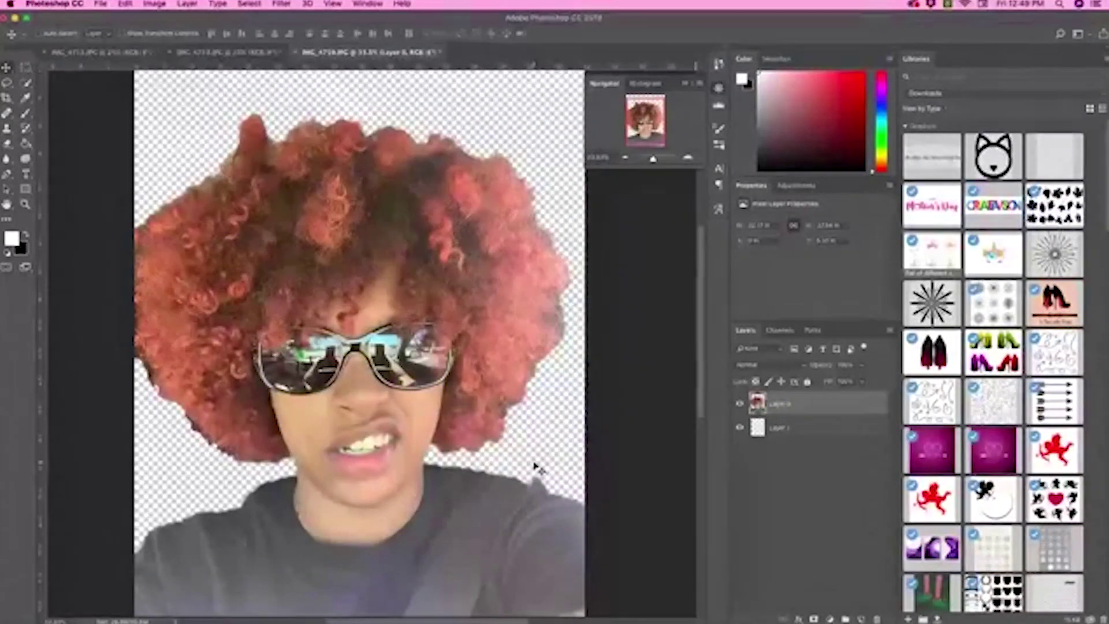
- Bring up the context menu for the cut-out portrait layer, Layer 0
right_click(818, 409)
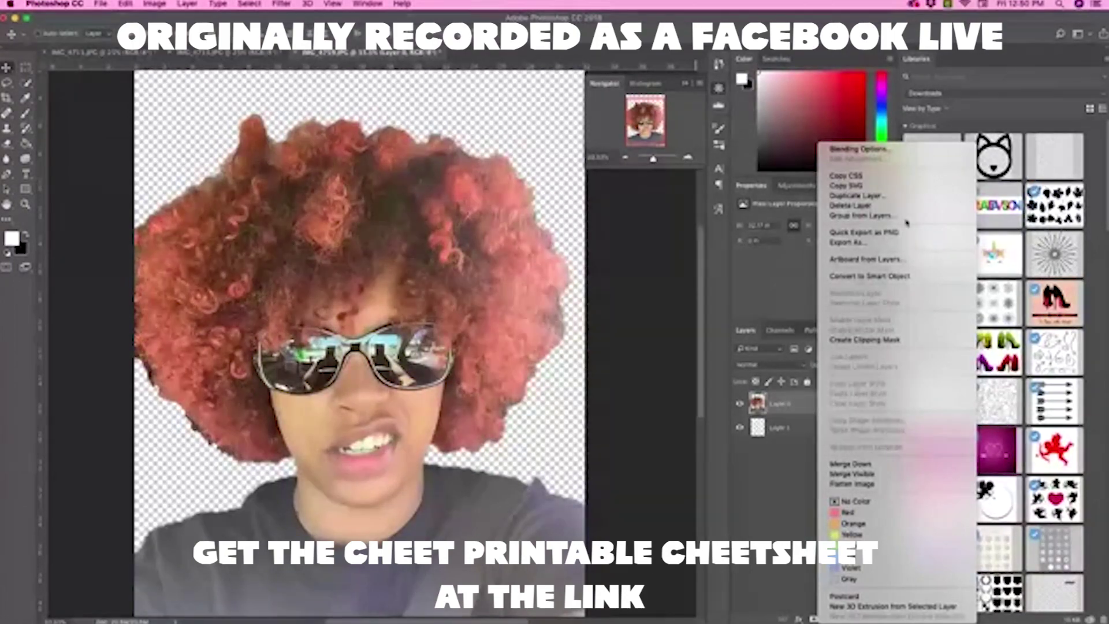
- Duplicate the portrait layer as a new layer named 'Main'
left_click(872, 195)
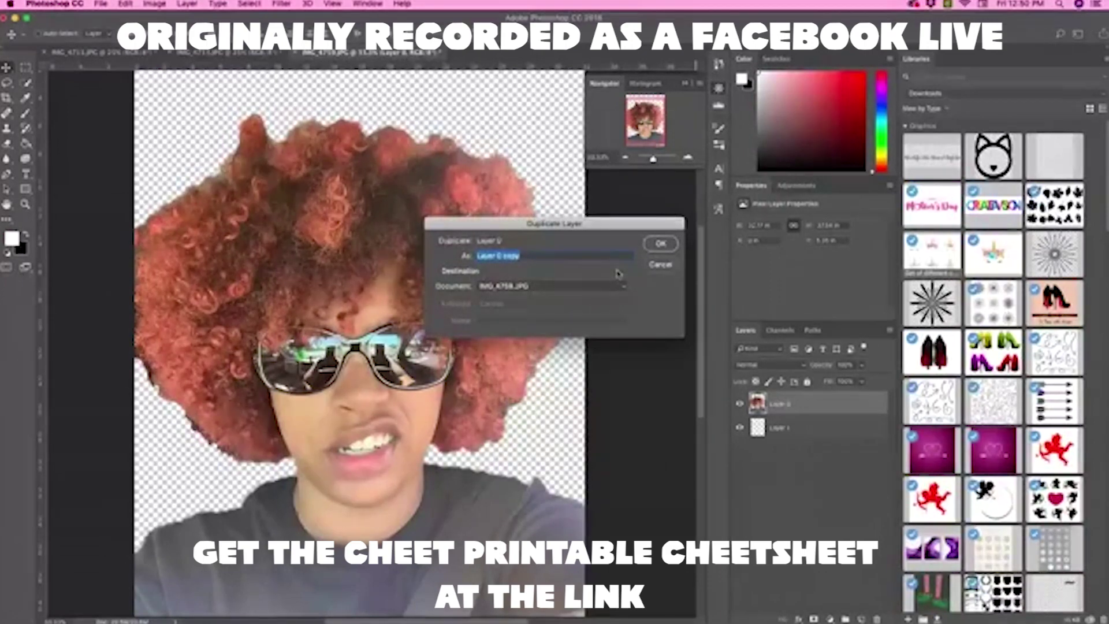
type("Main")
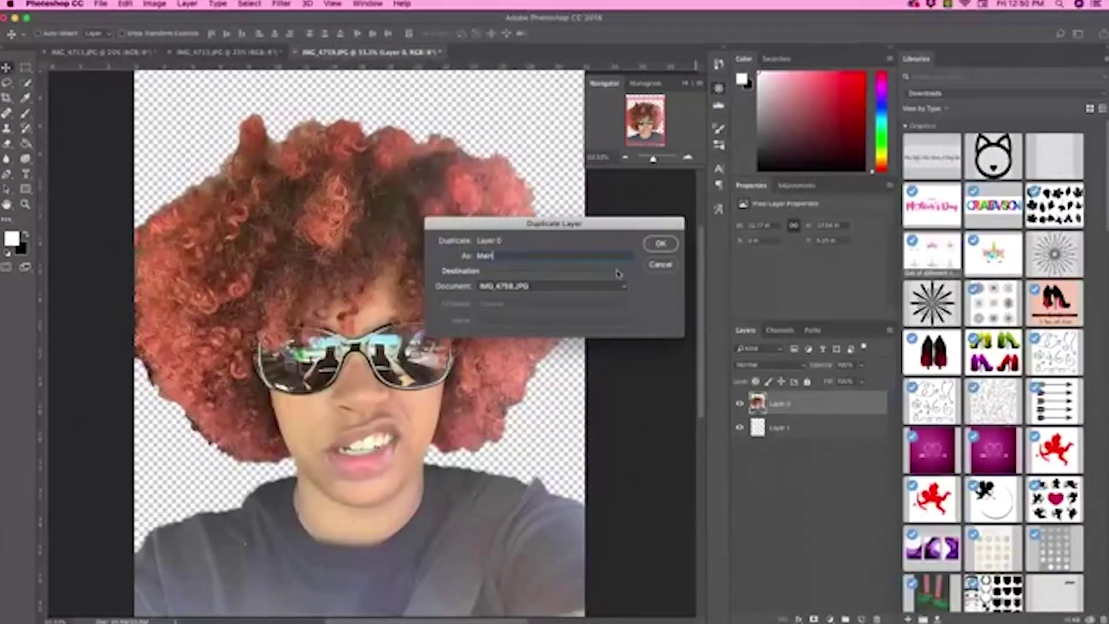
left_click(660, 244)
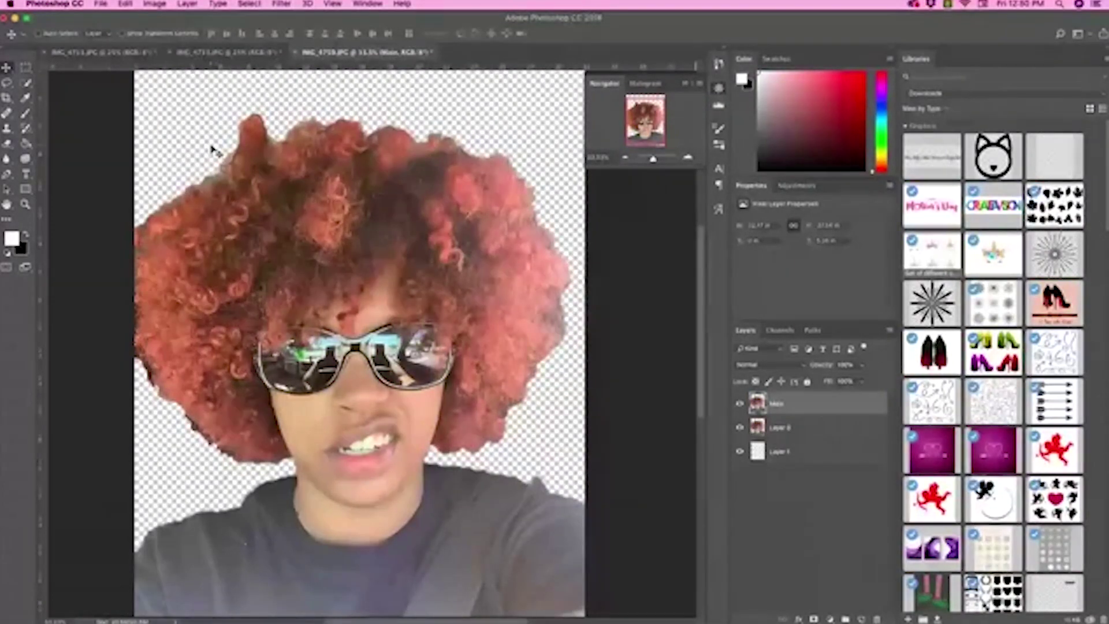
- Apply the Filter Gallery's Artistic > Poster Edges to Main, with Edge Thickness and Edge Intensity at 10
left_click(277, 4)
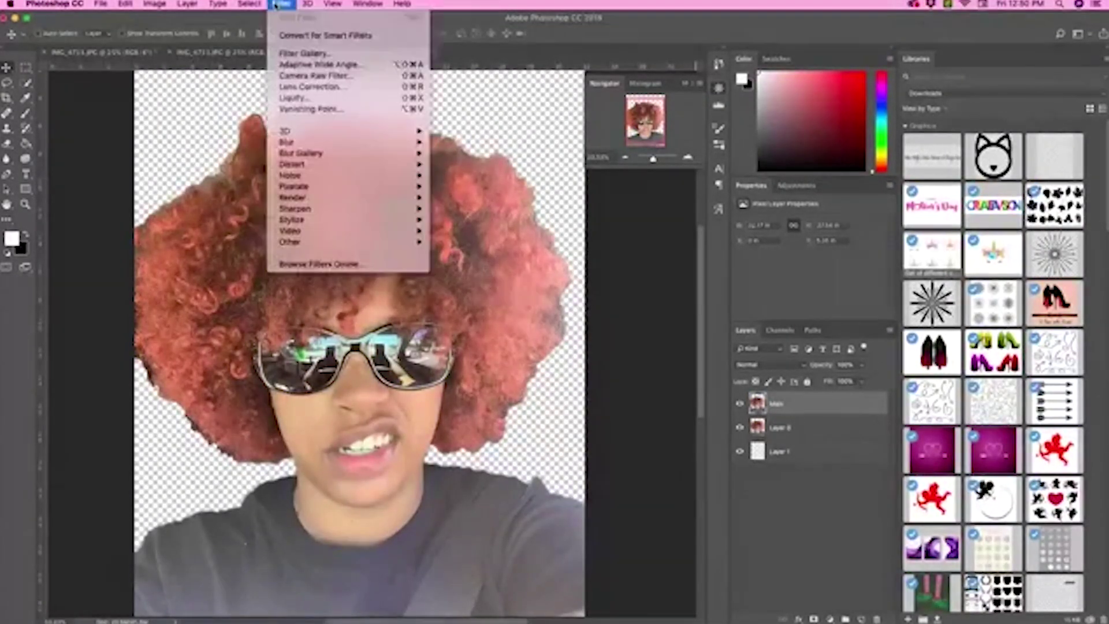
left_click(311, 54)
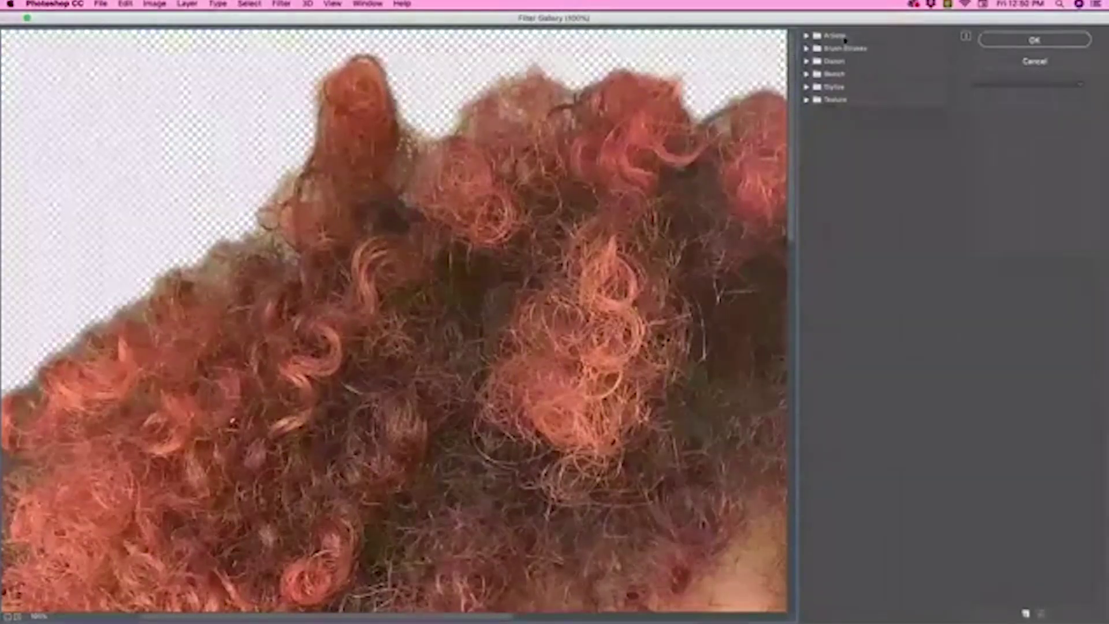
left_click(807, 35)
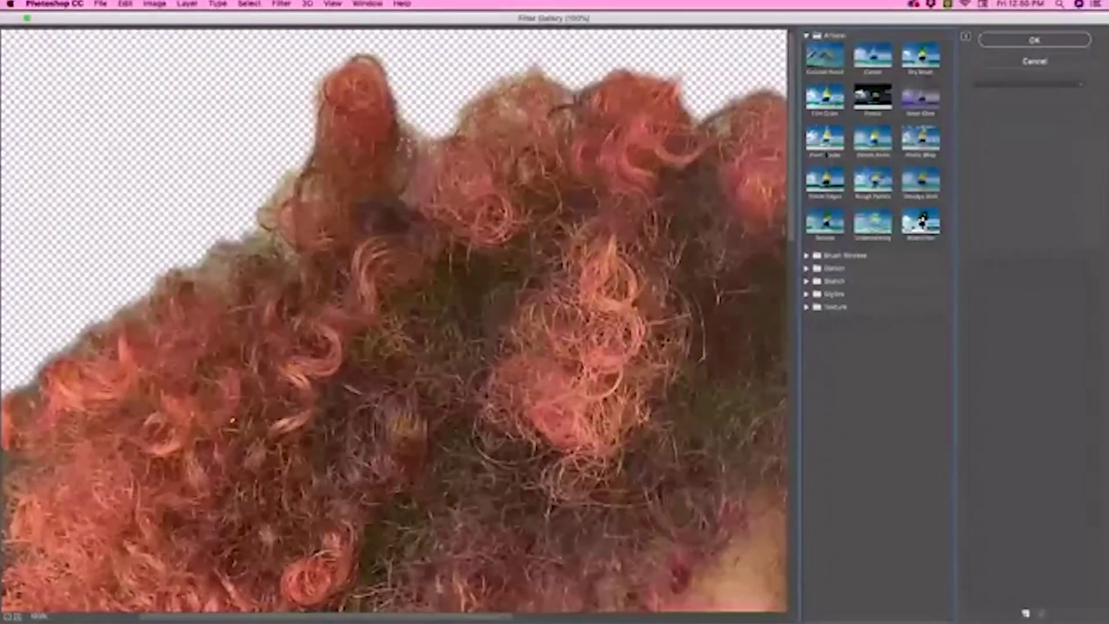
left_click(831, 193)
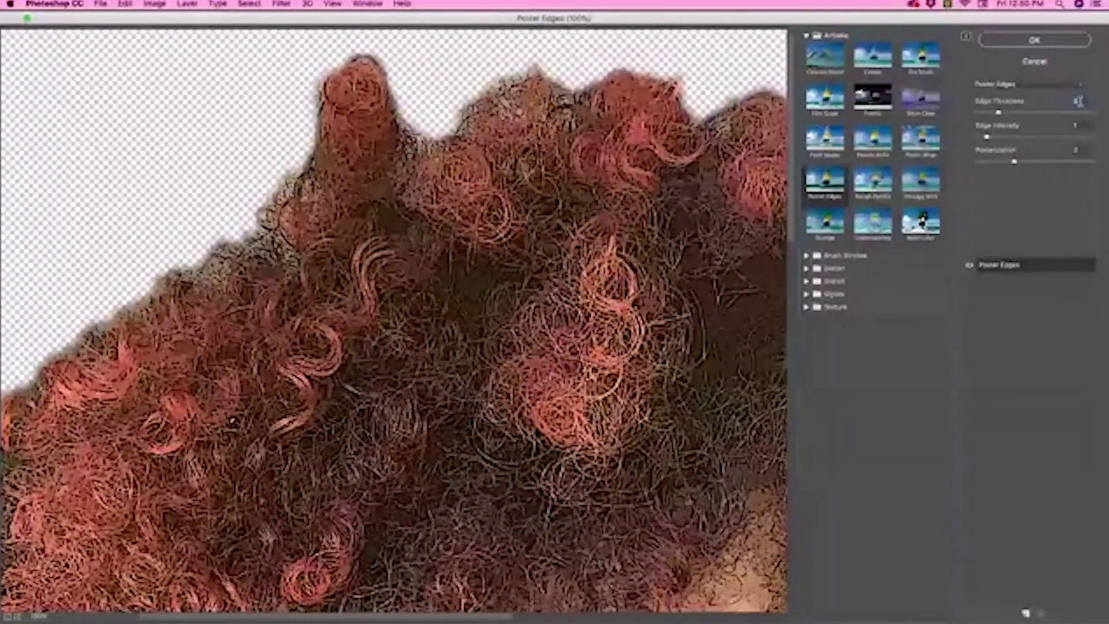
left_click_drag(1078, 101, 1081, 102)
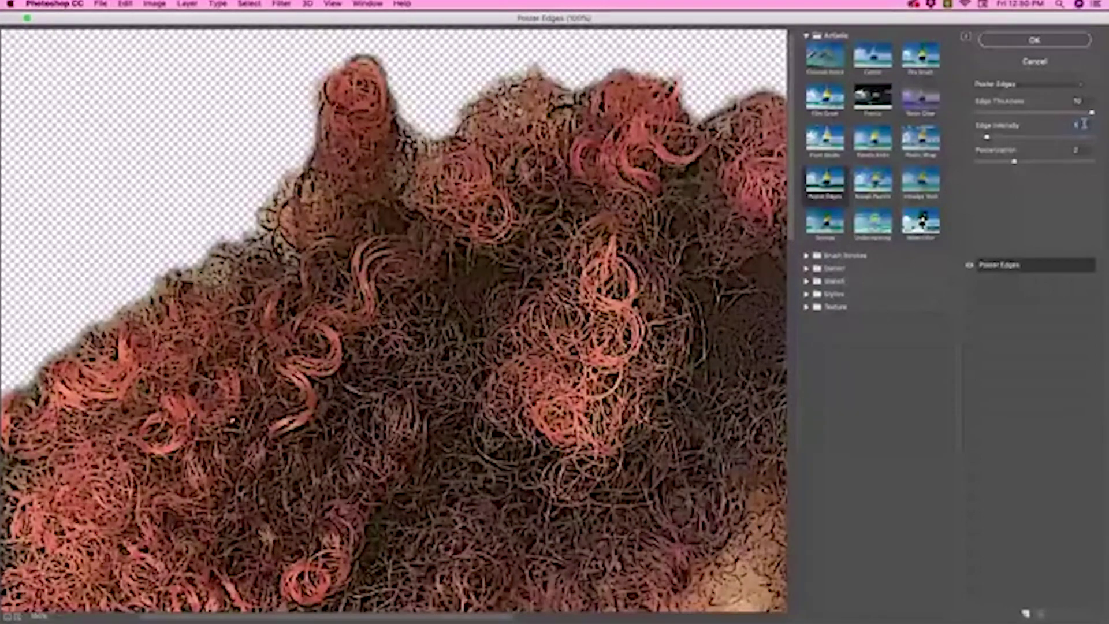
type("10")
left_click(1035, 41)
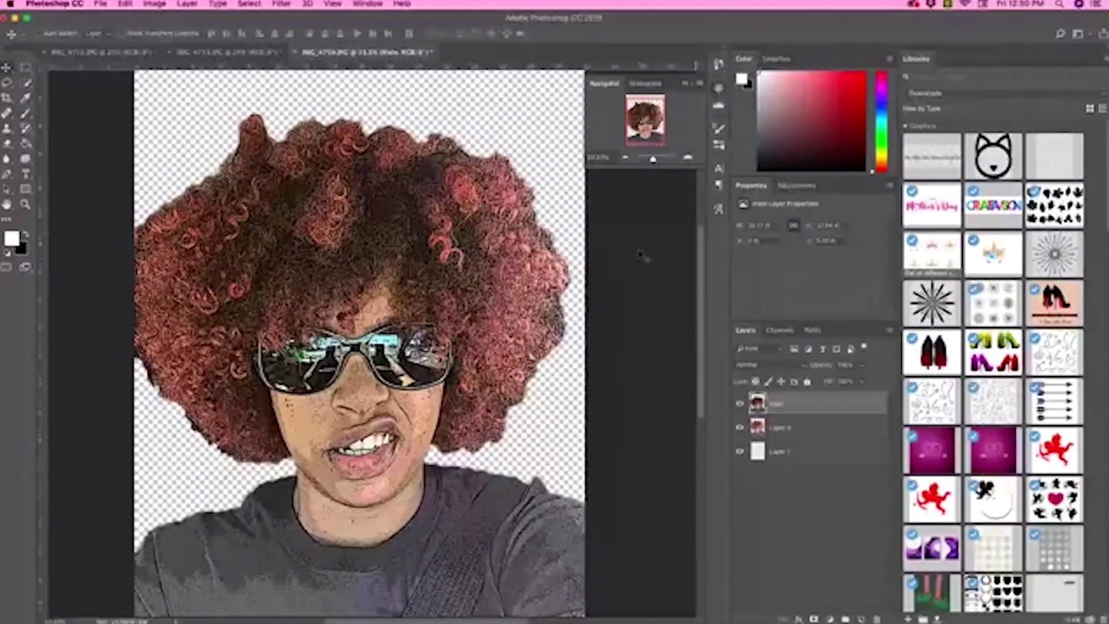
- Apply an Image > Adjustments > Threshold at level 48 to the Main layer
left_click(155, 4)
mouse_move(161, 35)
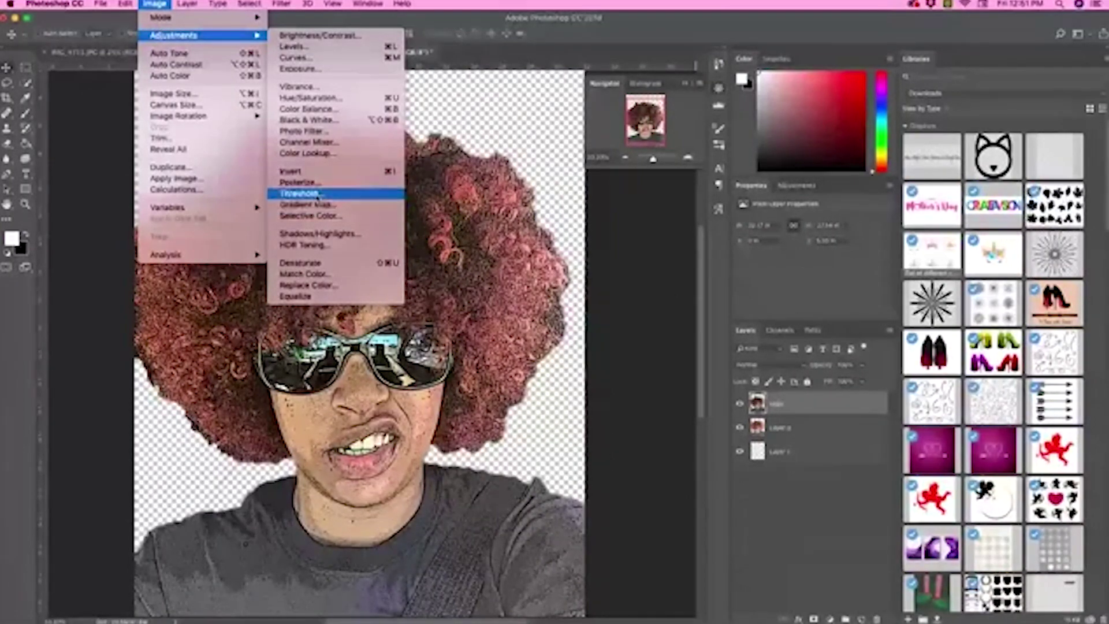
left_click(319, 194)
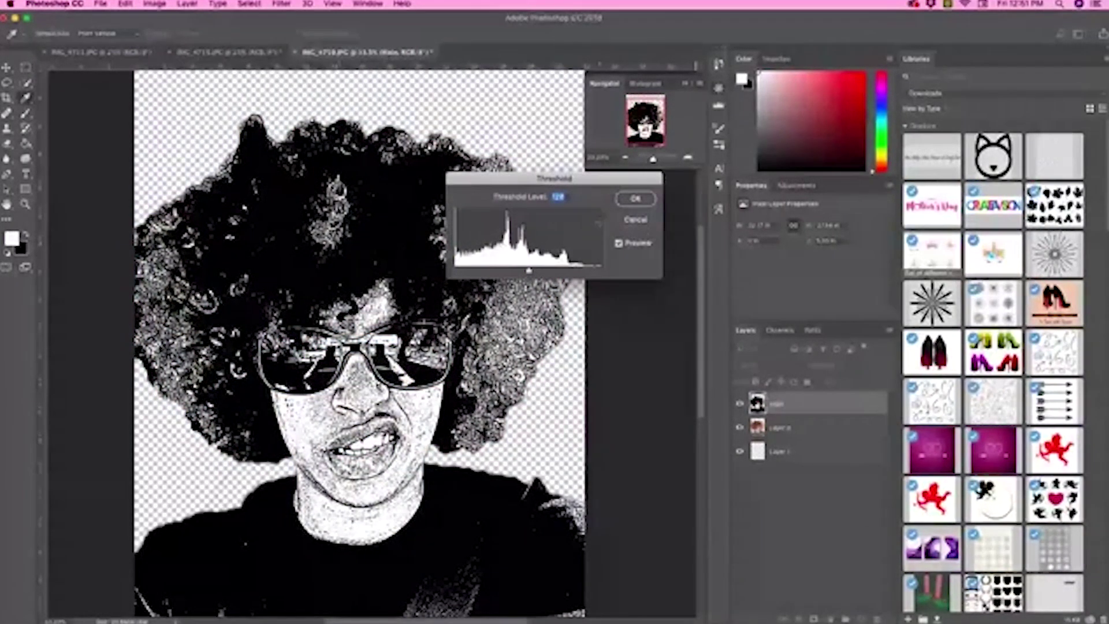
type("48")
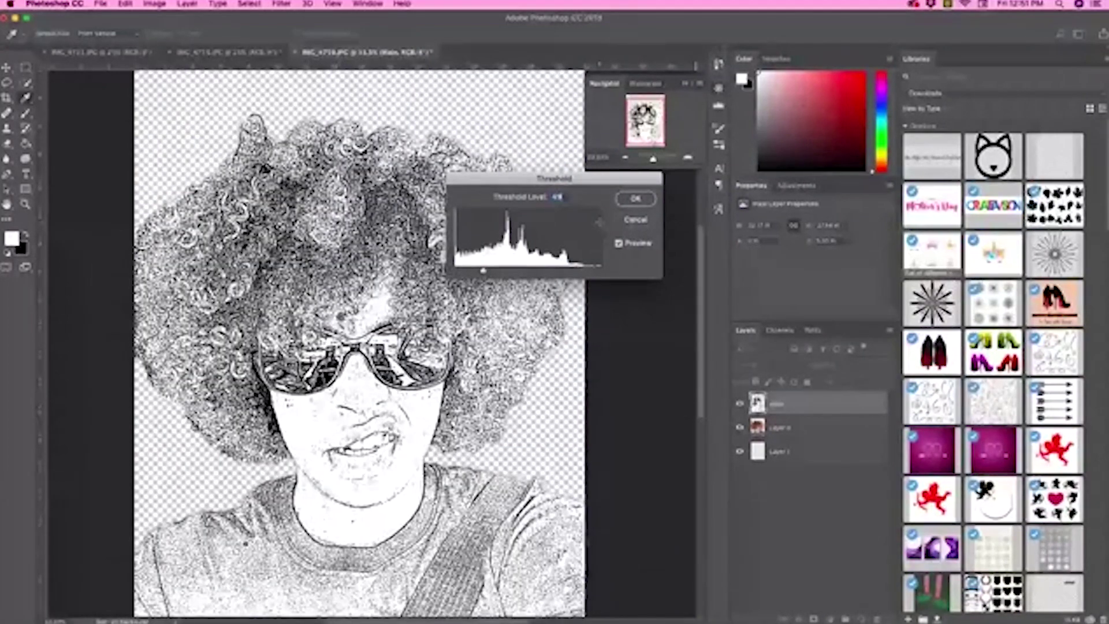
left_click(636, 199)
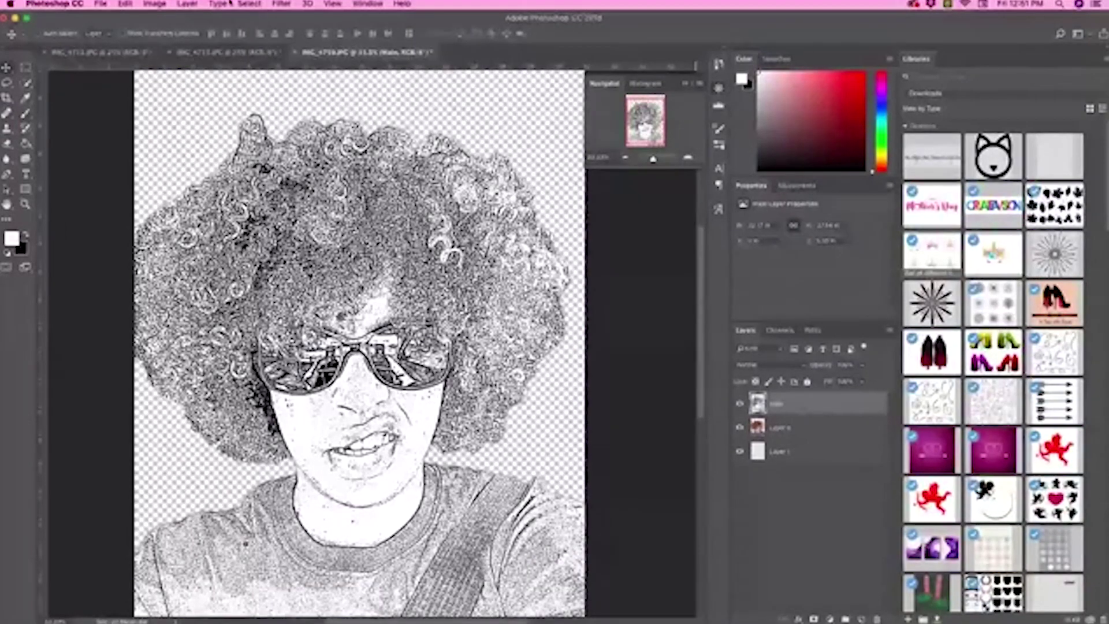
- Reapply the last Poster Edges filter to the Main line-art layer for bolder outlines
left_click(282, 4)
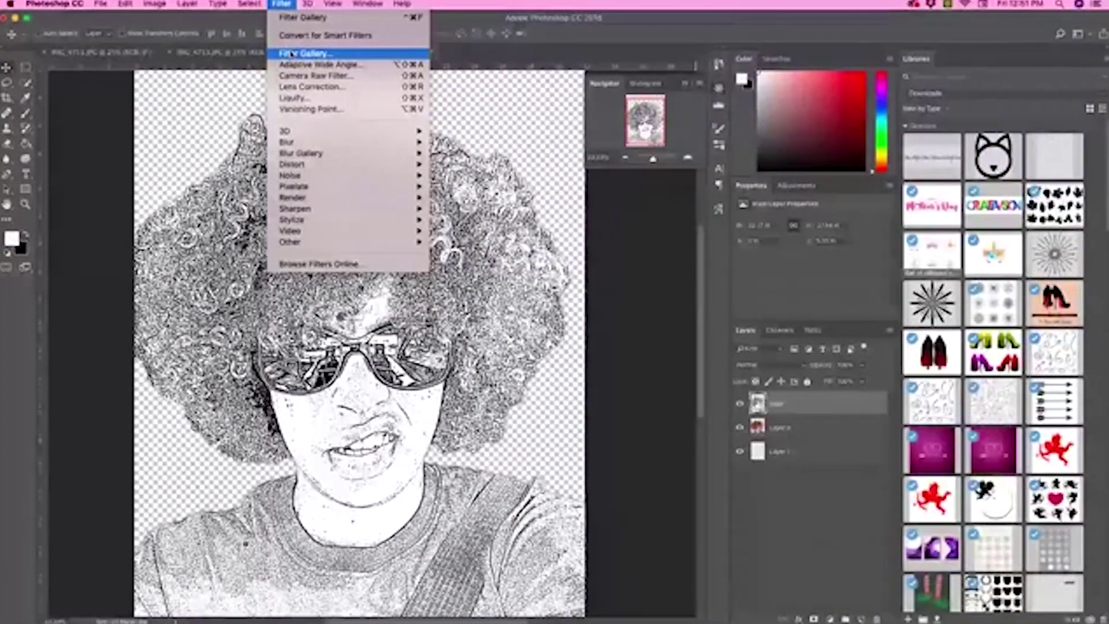
mouse_move(387, 222)
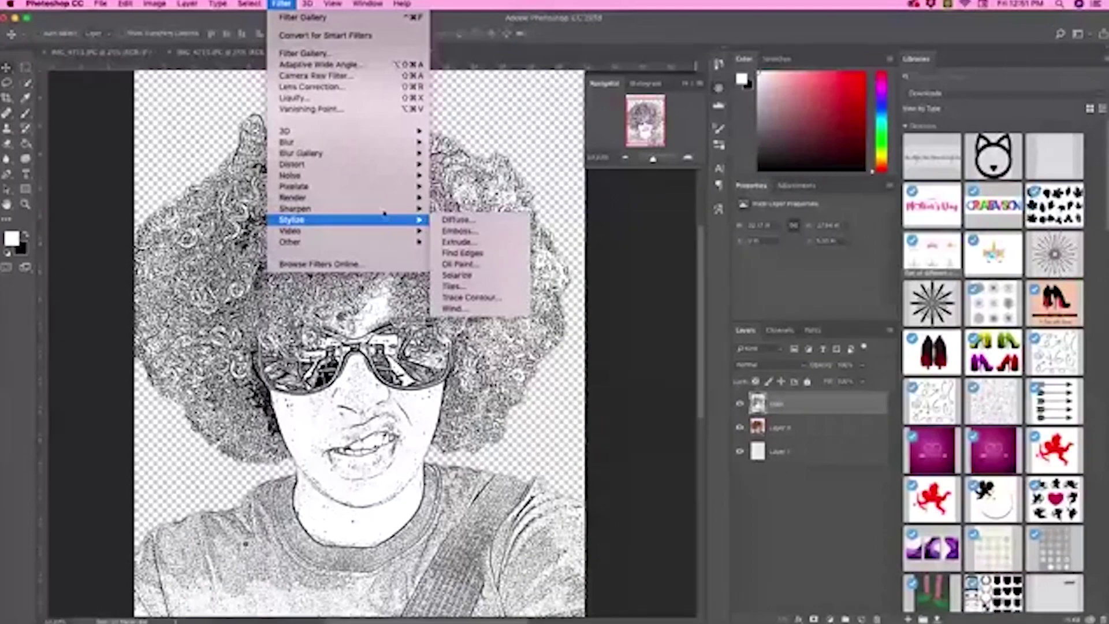
left_click(324, 54)
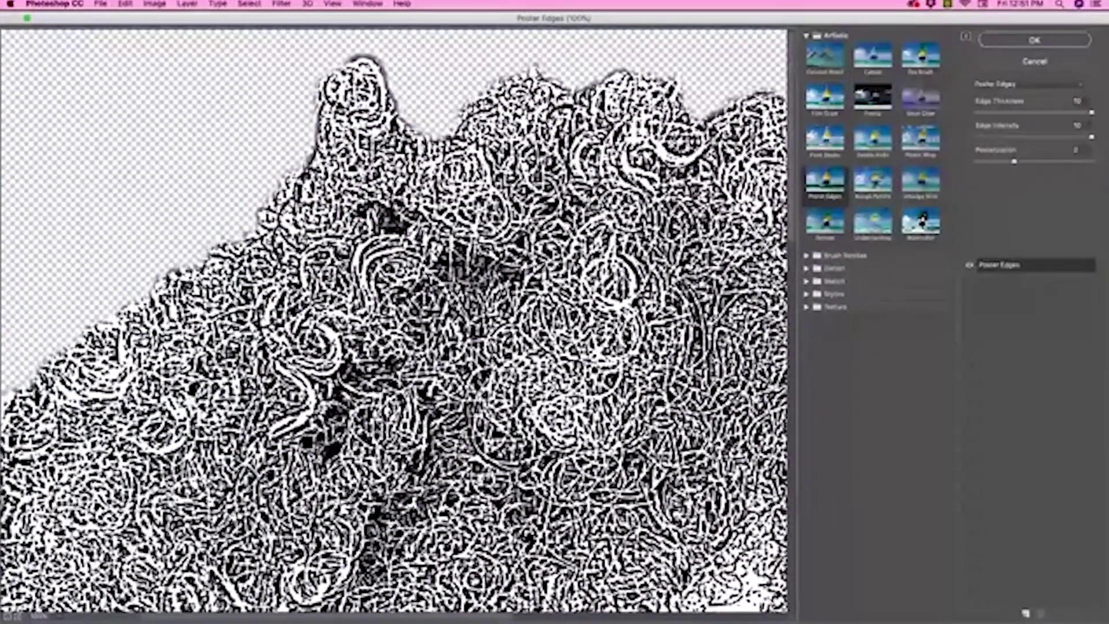
key("Return")
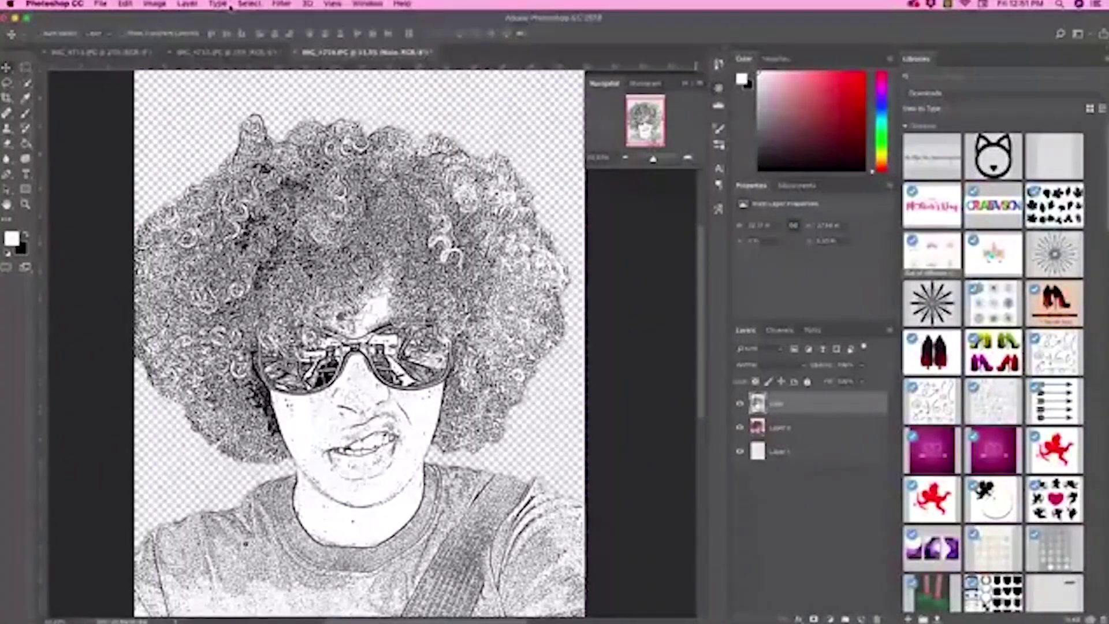
- Apply Filter > Stylize > Oil Paint to Main with Stylization 5 and Cleanliness 2
left_click(281, 4)
mouse_move(338, 224)
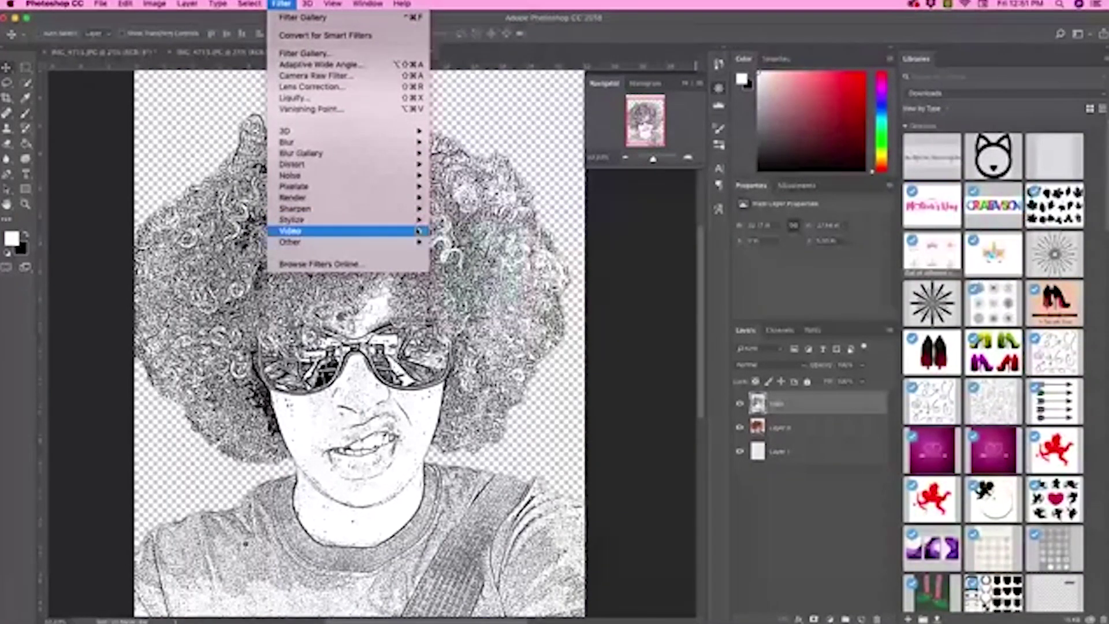
left_click(457, 264)
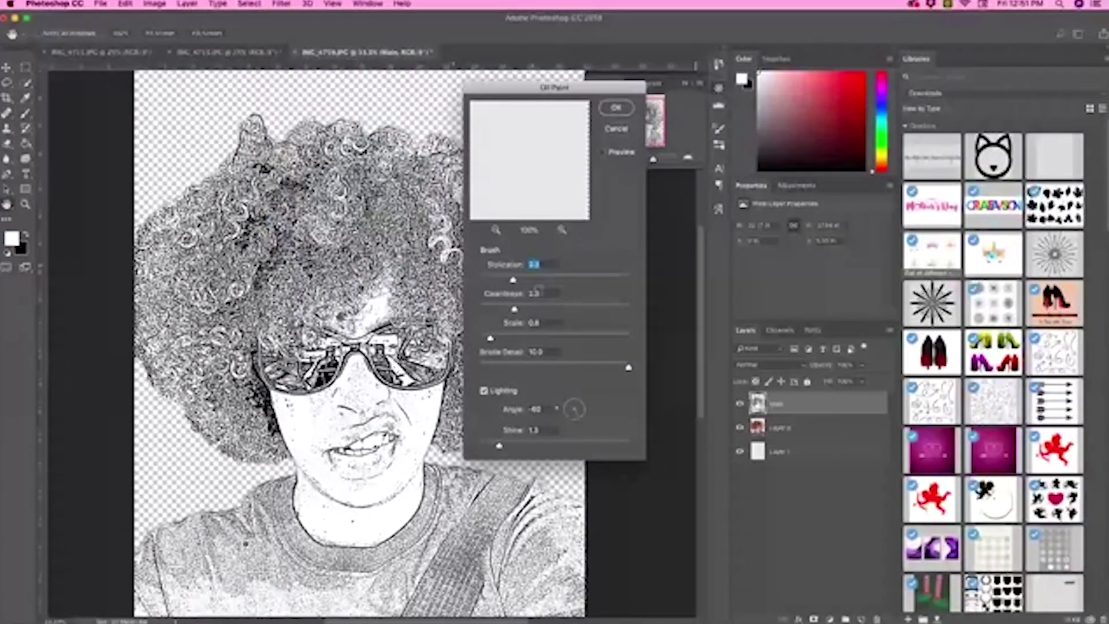
type("5")
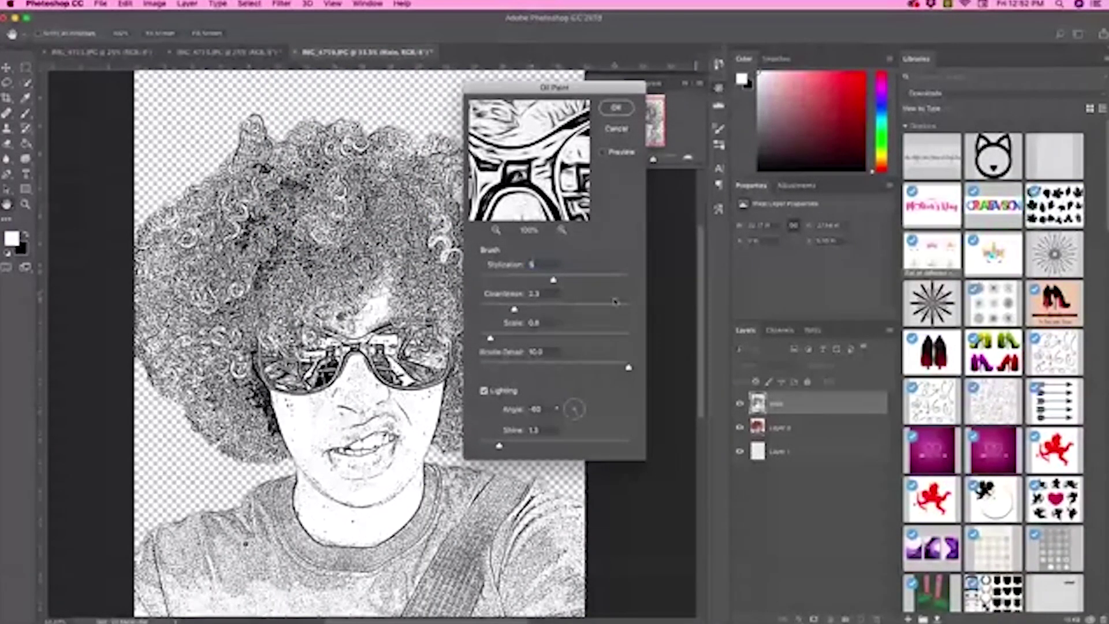
left_click(545, 296)
type("2")
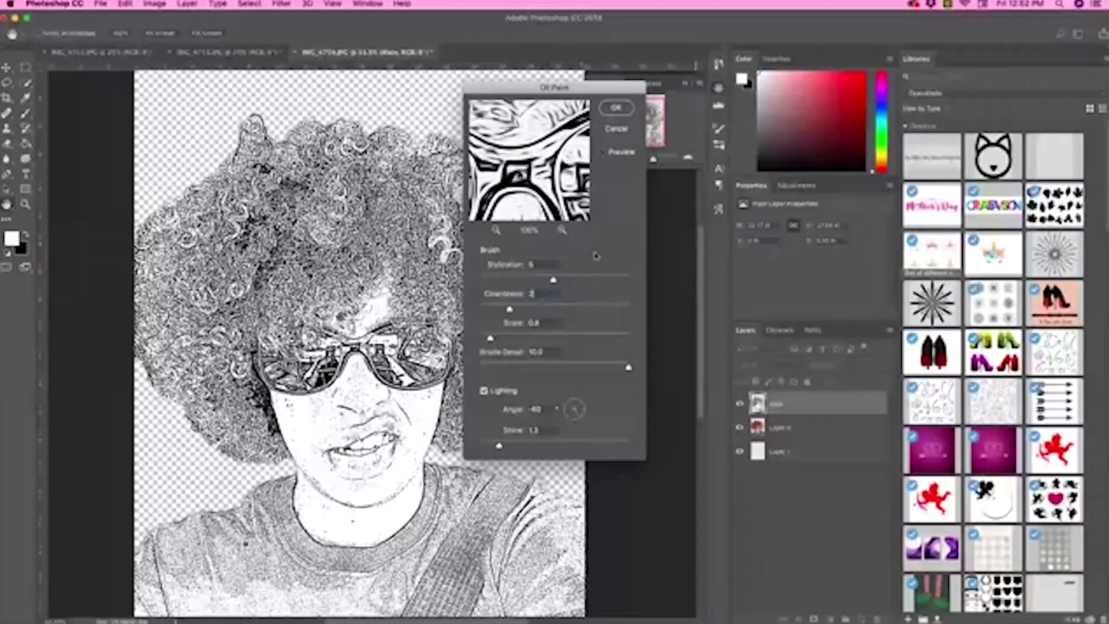
left_click(617, 110)
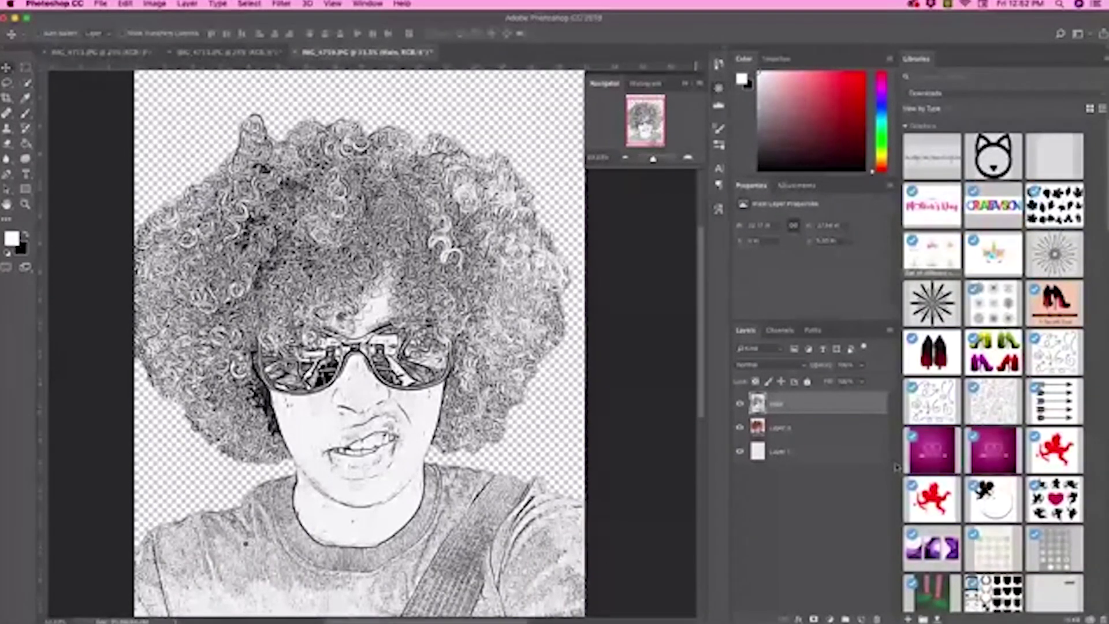
- Duplicate Layer 0 as 'Color' and hide the Main sketch layer
right_click(818, 427)
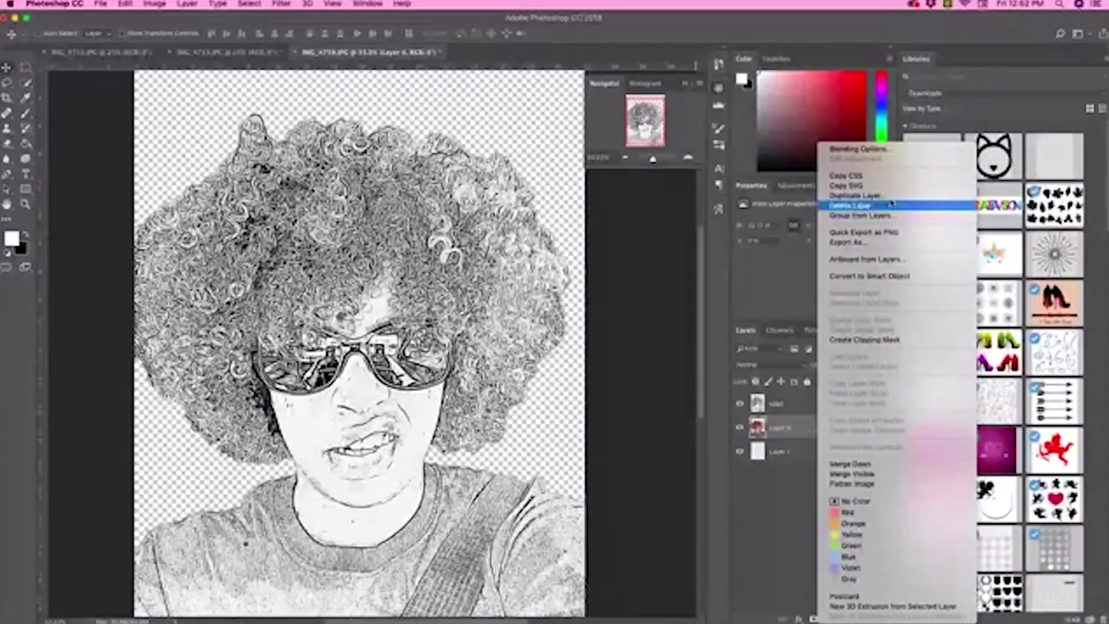
left_click(858, 195)
type("Color")
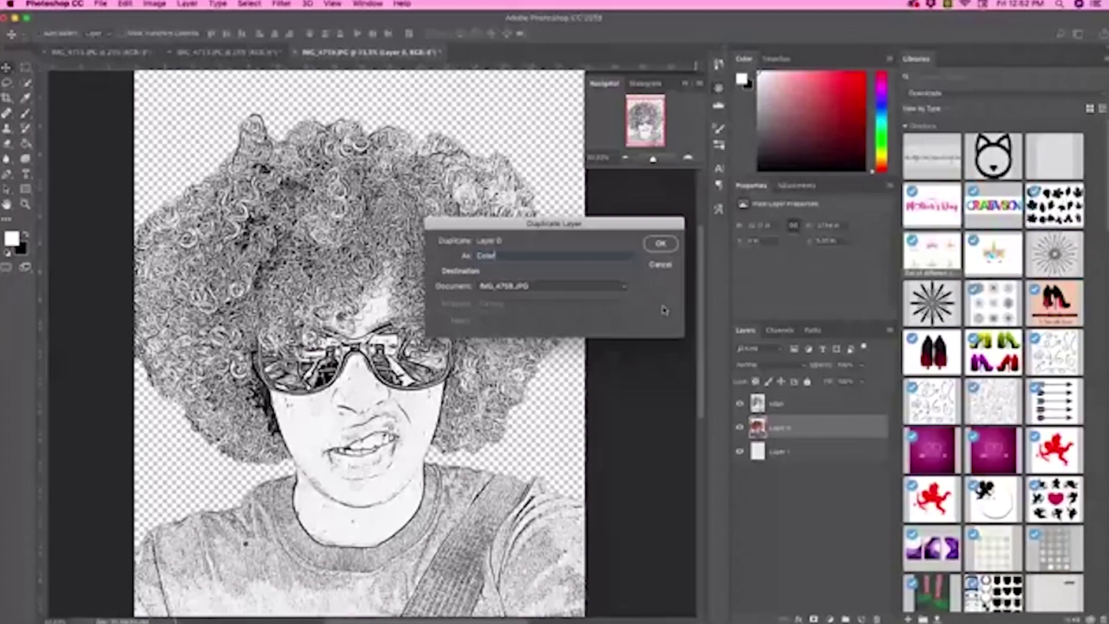
key("Return")
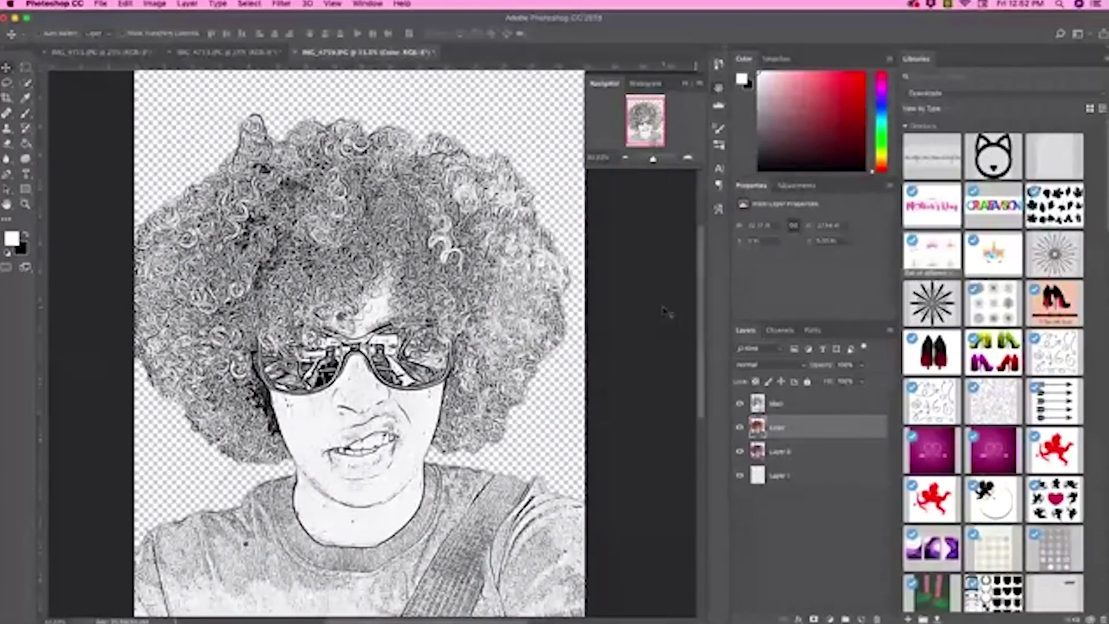
left_click(741, 404)
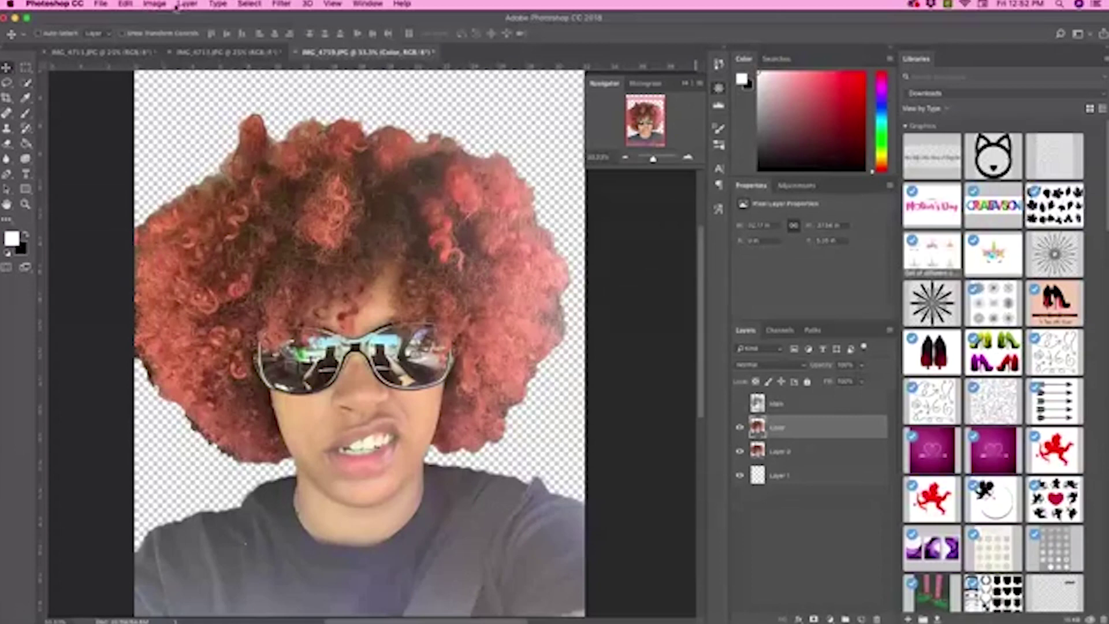
- Run Poster Edges from the Filter Gallery on the Color layer with Edge Thickness 0 and Edge Intensity 0
left_click(283, 5)
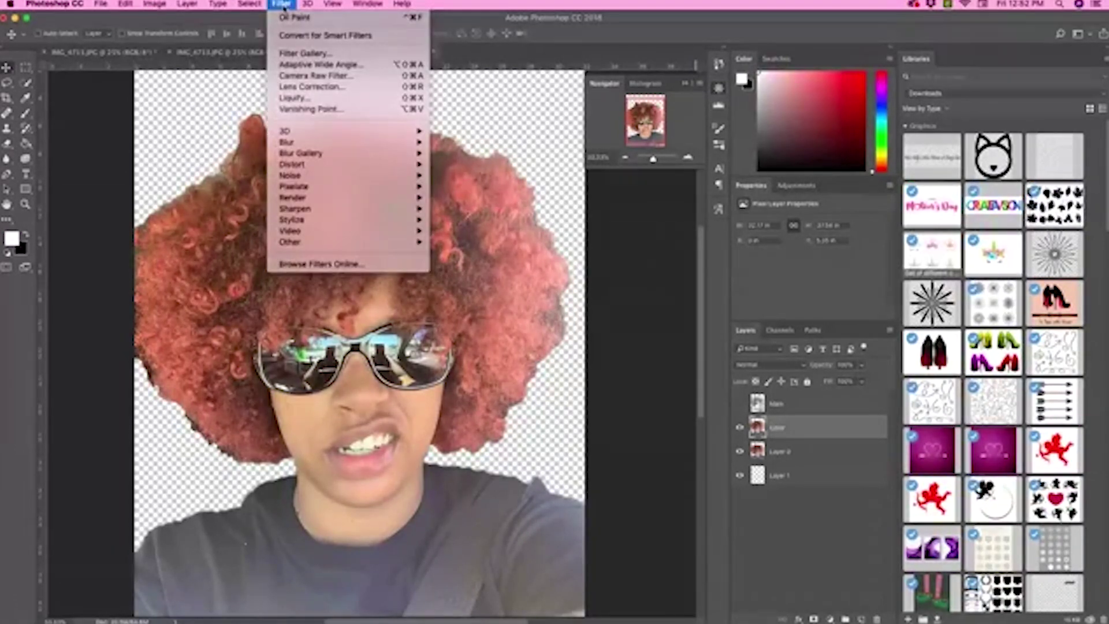
left_click(301, 64)
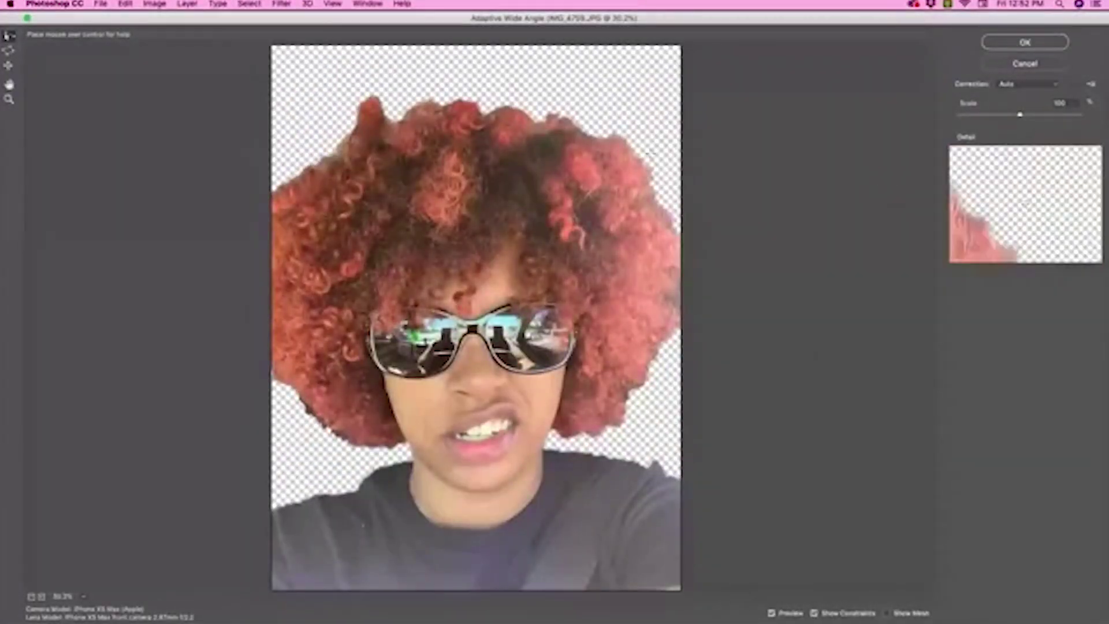
left_click(1025, 63)
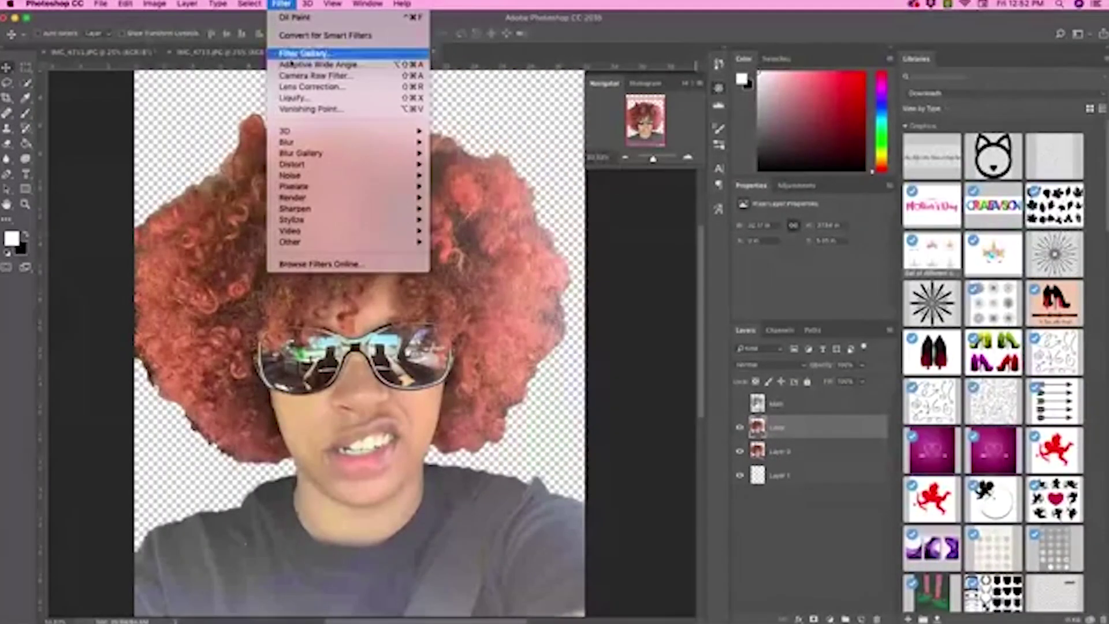
left_click(305, 53)
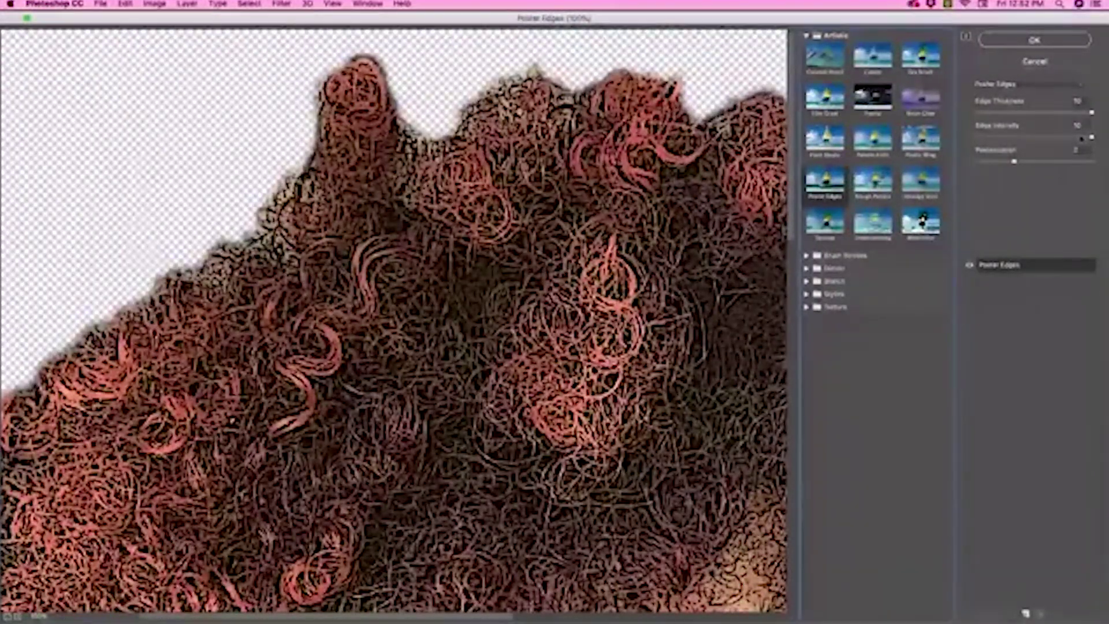
type("0")
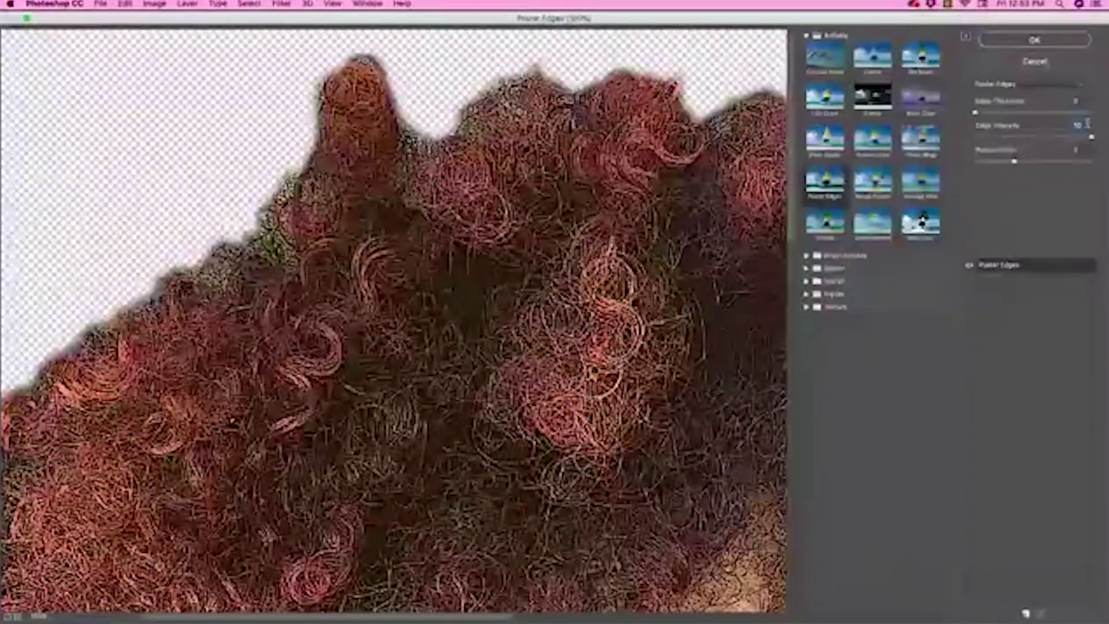
double_click(1088, 123)
type("0")
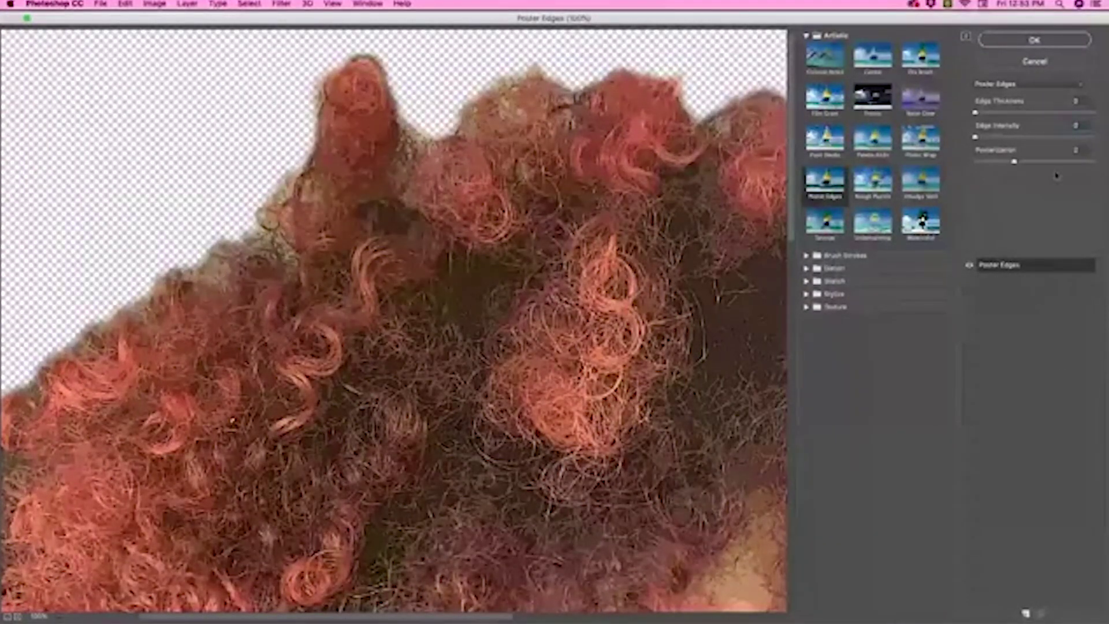
left_click(1029, 40)
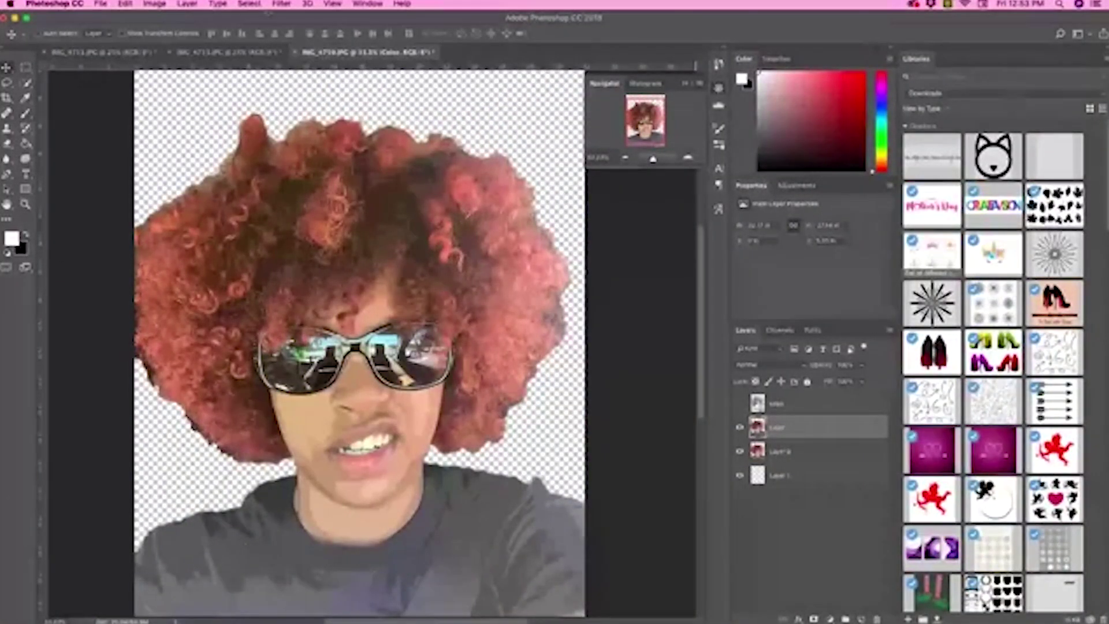
left_click(155, 4)
mouse_move(166, 38)
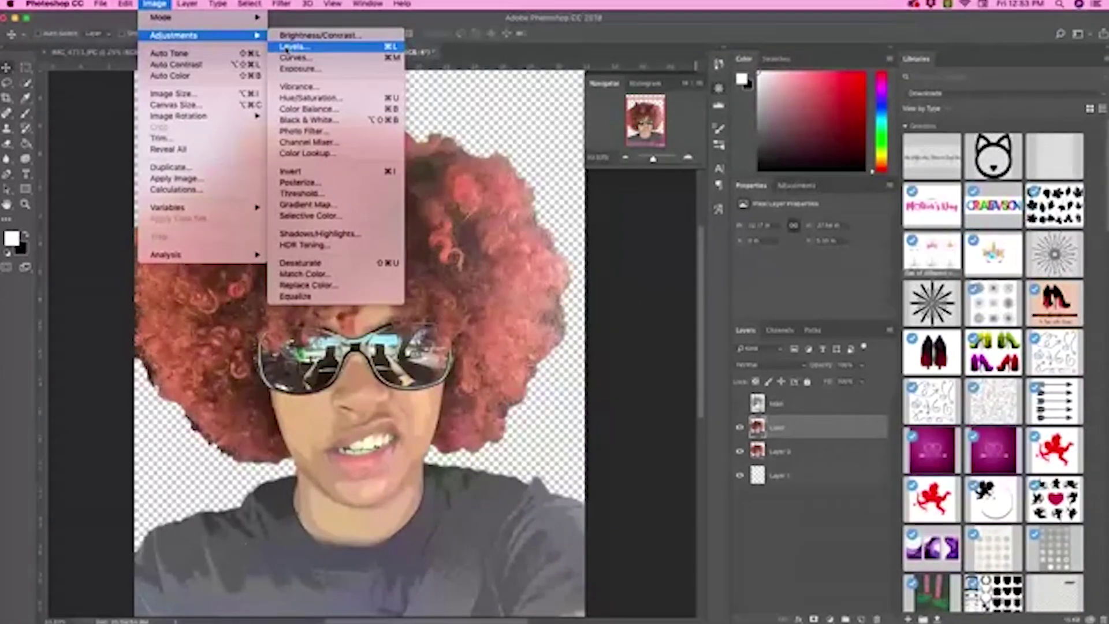
left_click(287, 49)
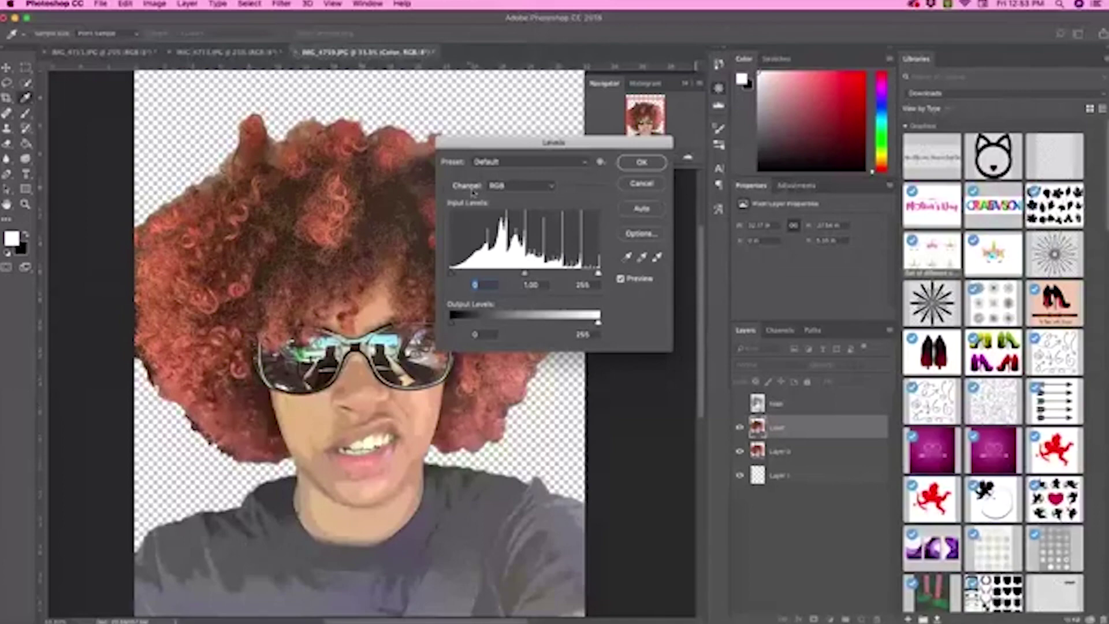
left_click(490, 334)
type("30")
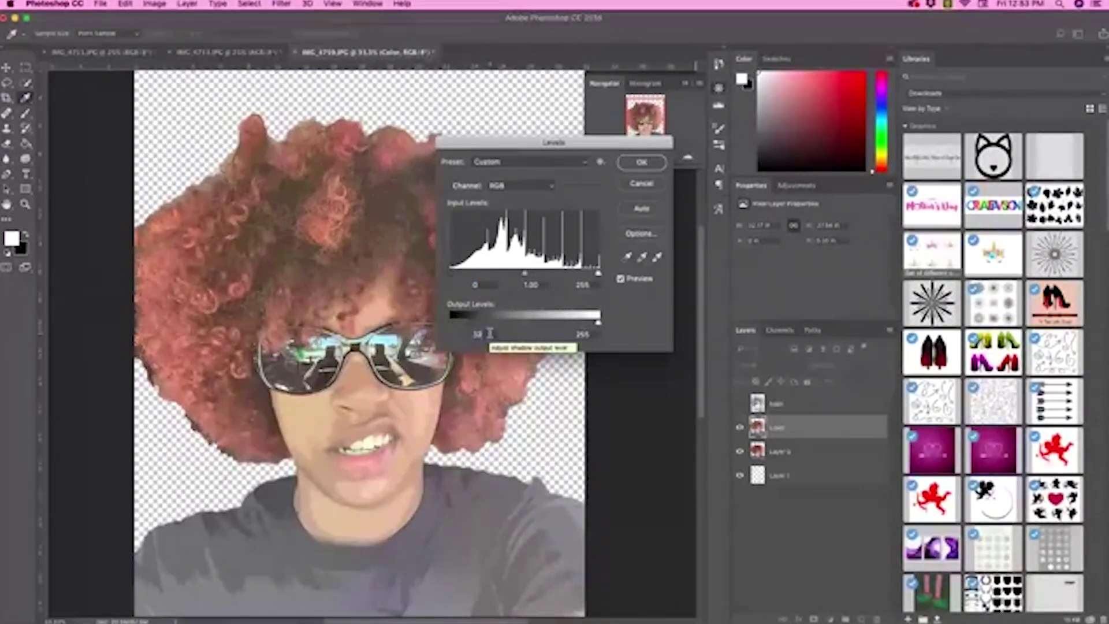
key("Return")
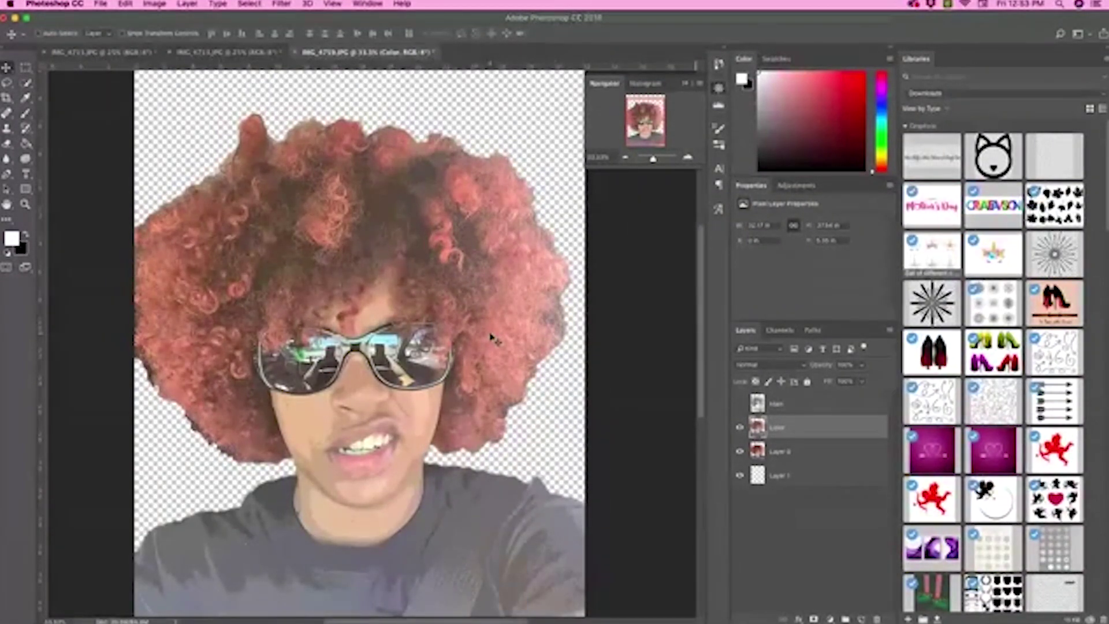
key("ctrl+z")
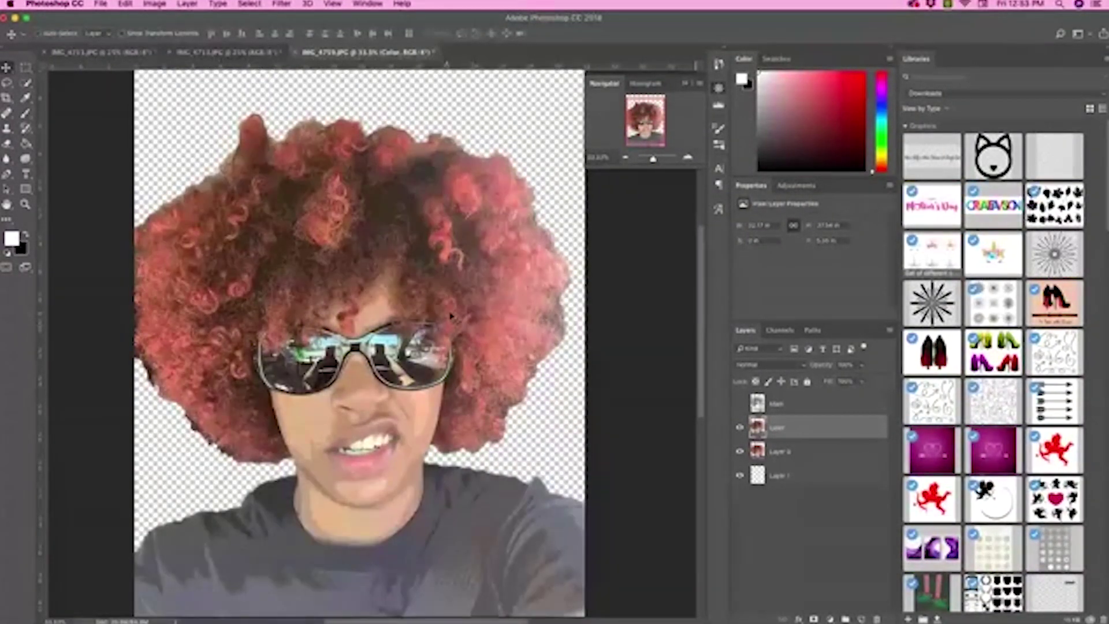
- Apply a Levels adjustment to Color with the output black level at about 27
left_click(154, 4)
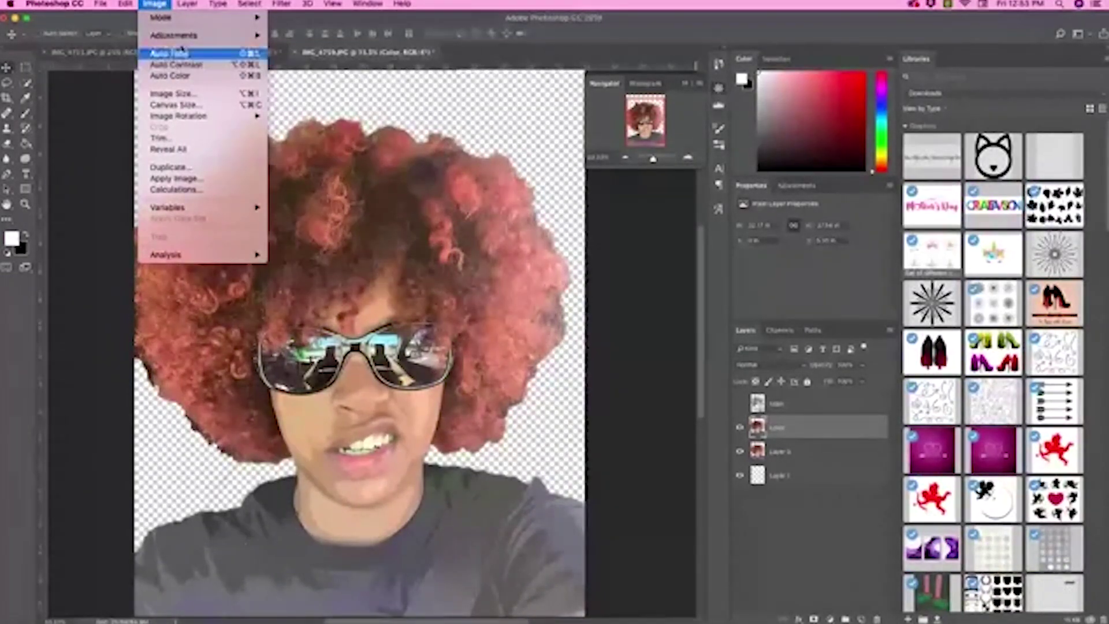
mouse_move(185, 36)
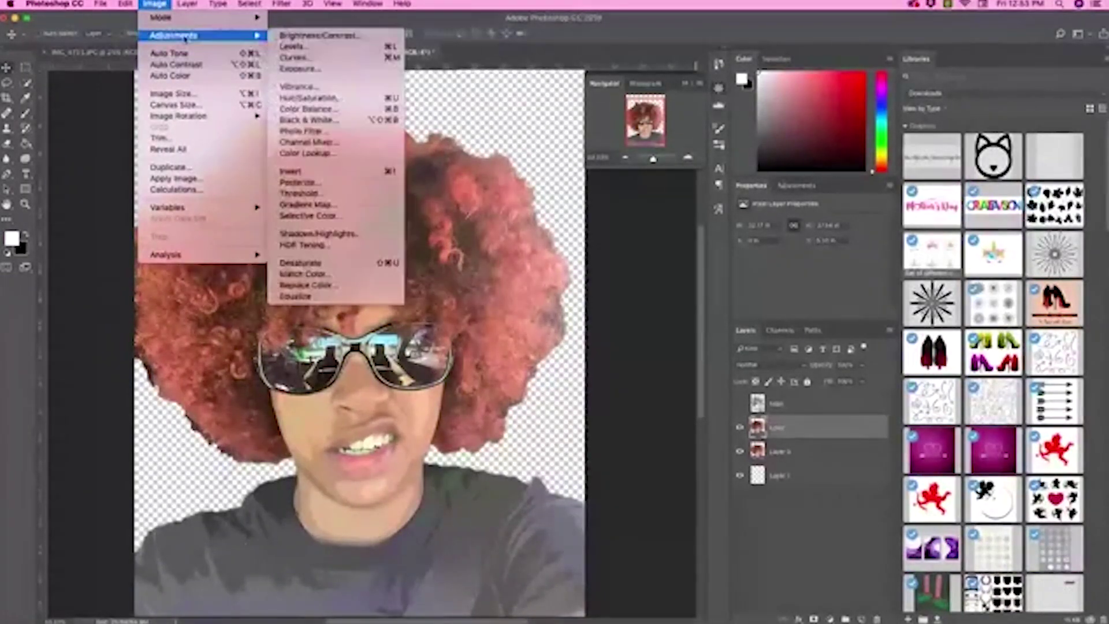
left_click(324, 46)
mouse_move(451, 322)
left_mouse_down()
mouse_move(472, 325)
mouse_move(462, 327)
left_mouse_up()
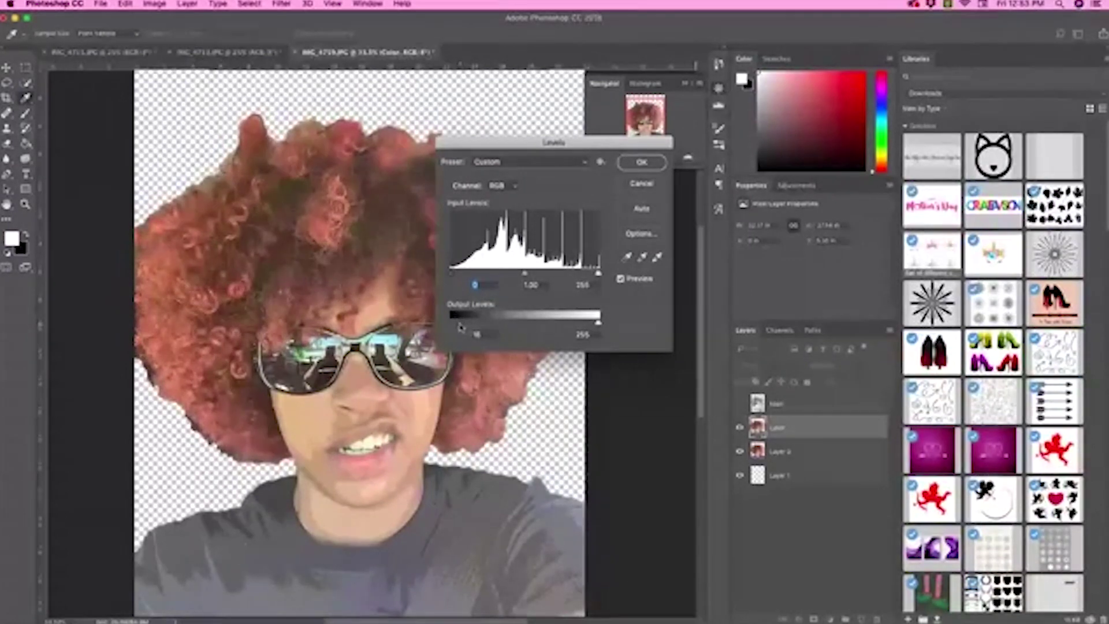
left_click_drag(462, 328, 468, 327)
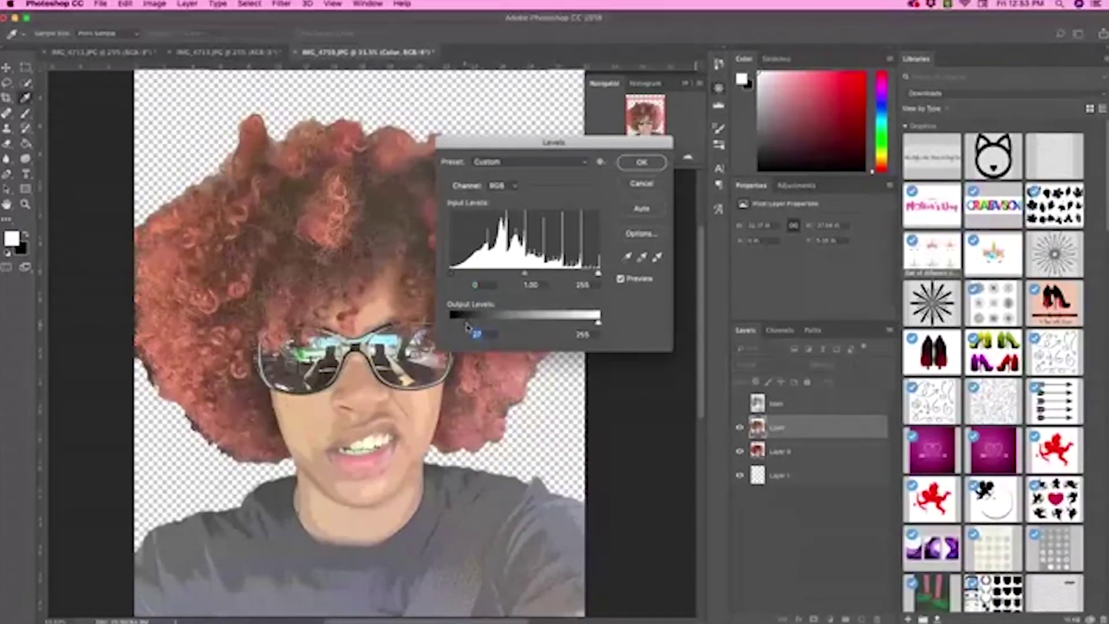
left_click(634, 163)
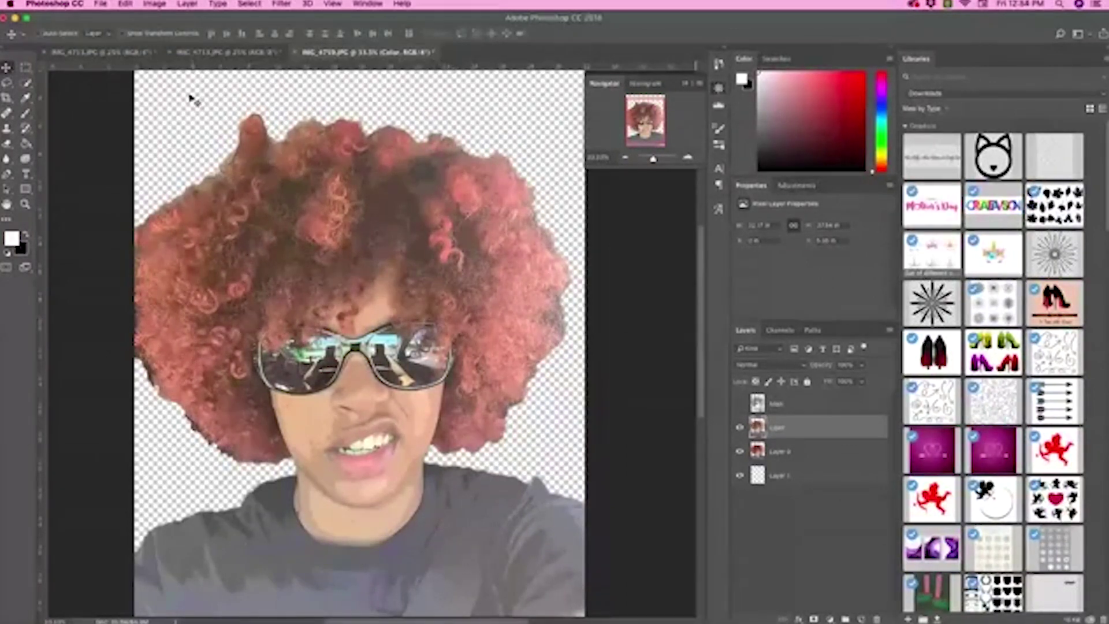
left_click(152, 4)
- Apply Hue/Saturation to the Color layer with Saturation set to 50
mouse_move(173, 35)
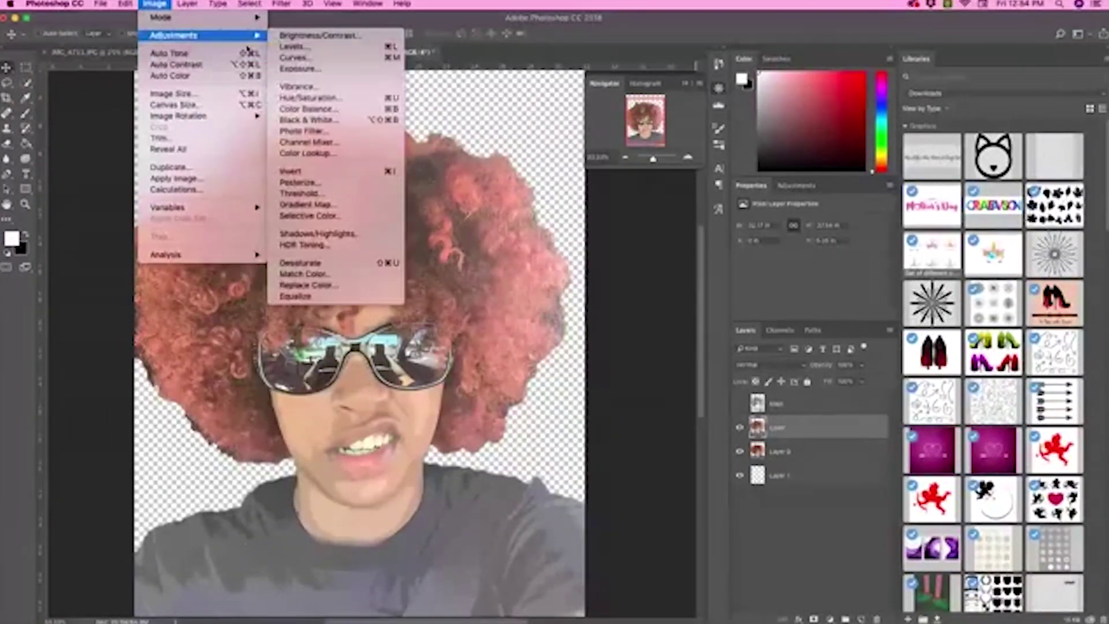
left_click(321, 100)
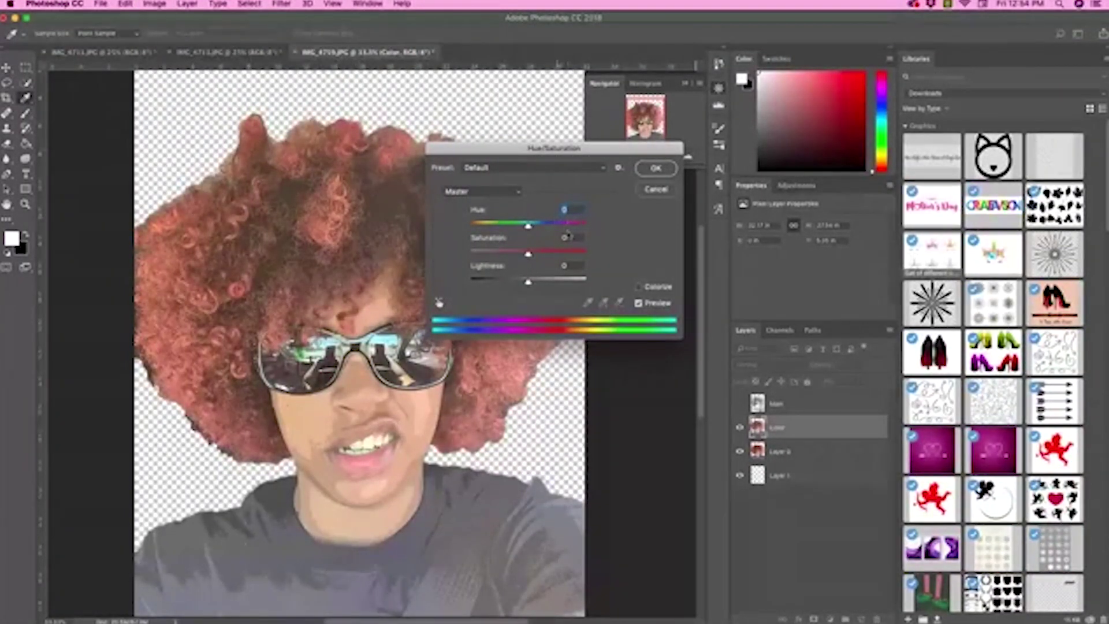
left_click(565, 238)
type("50")
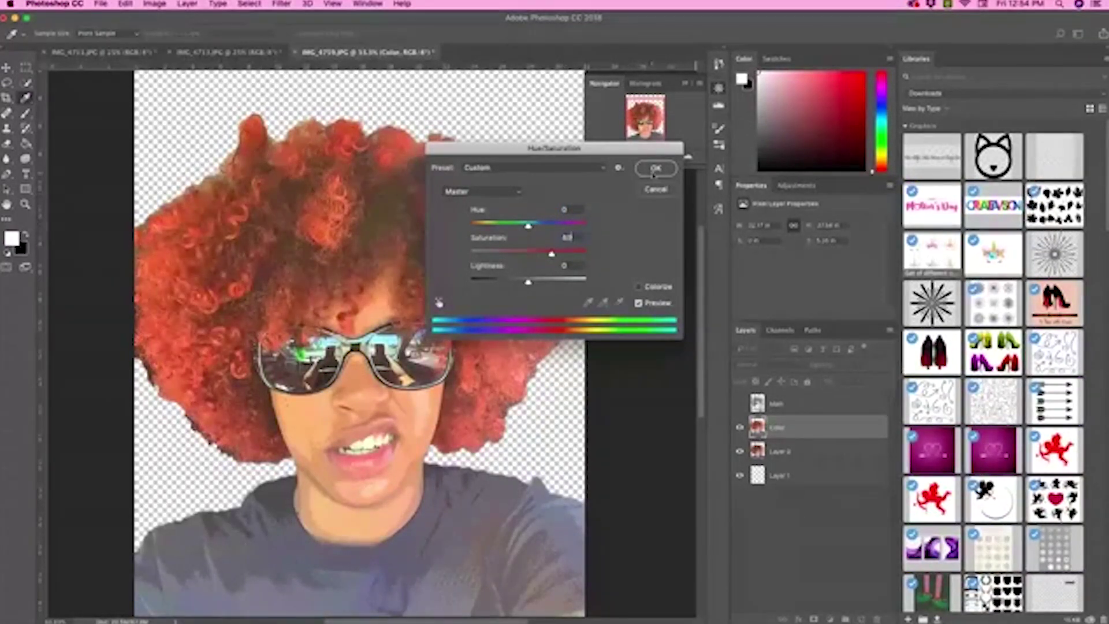
left_click(656, 168)
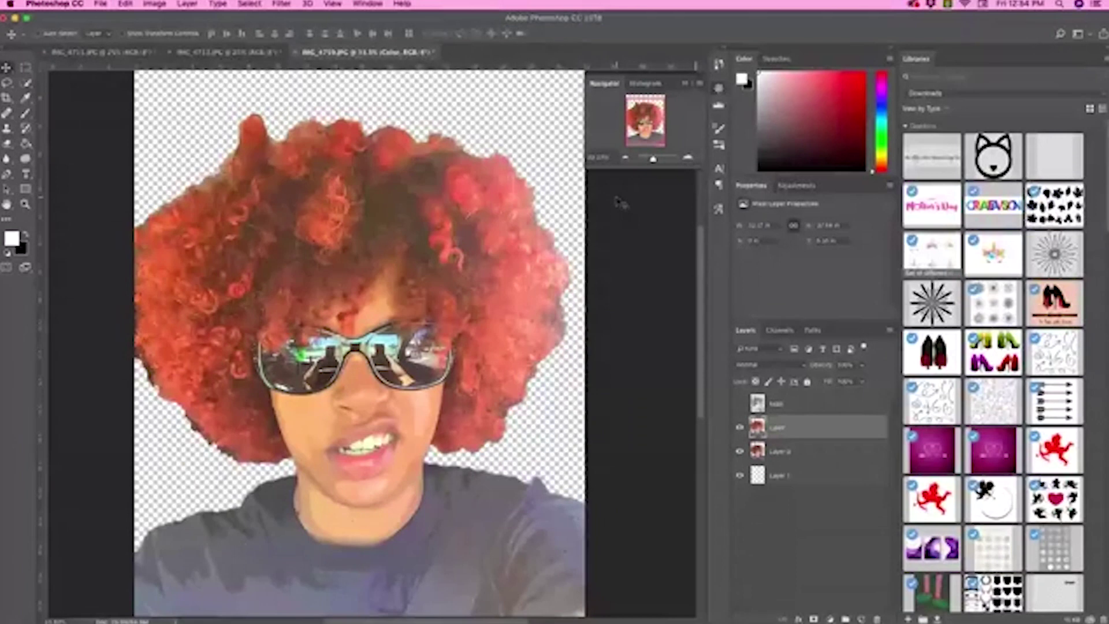
- Apply the Oil Paint filter to the Color layer with Stylization 5 and Cleanliness 7
left_click(282, 5)
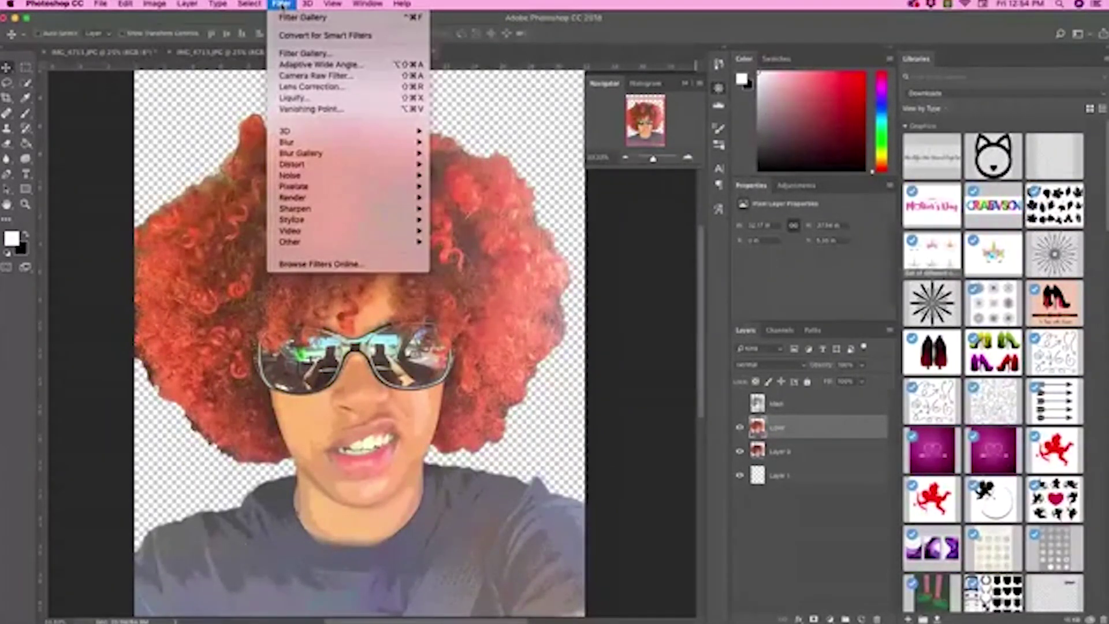
mouse_move(350, 223)
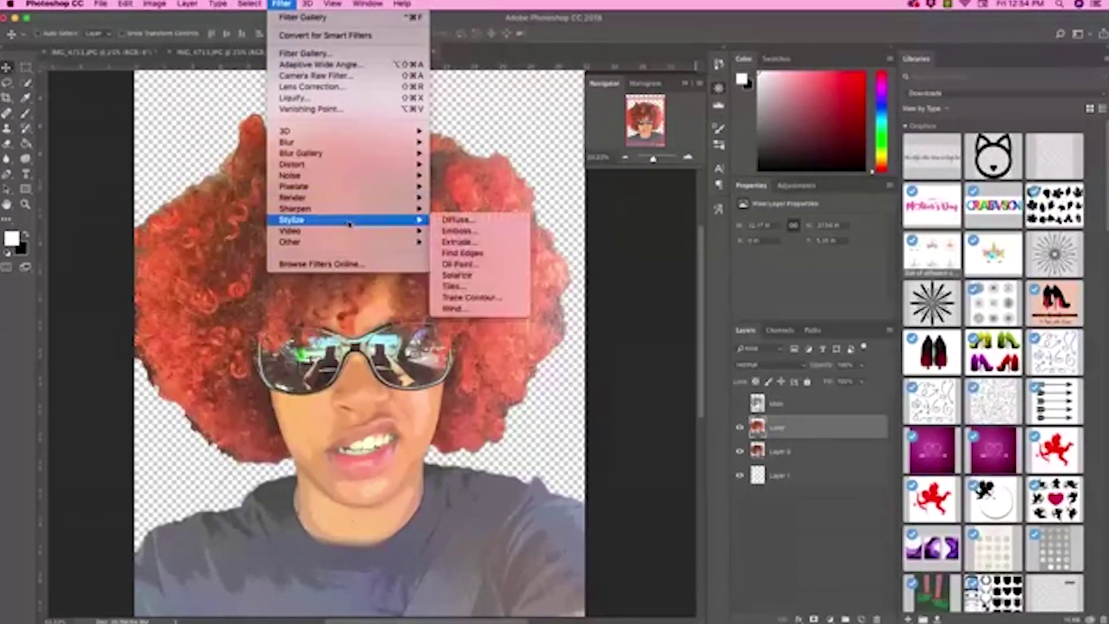
left_click(464, 265)
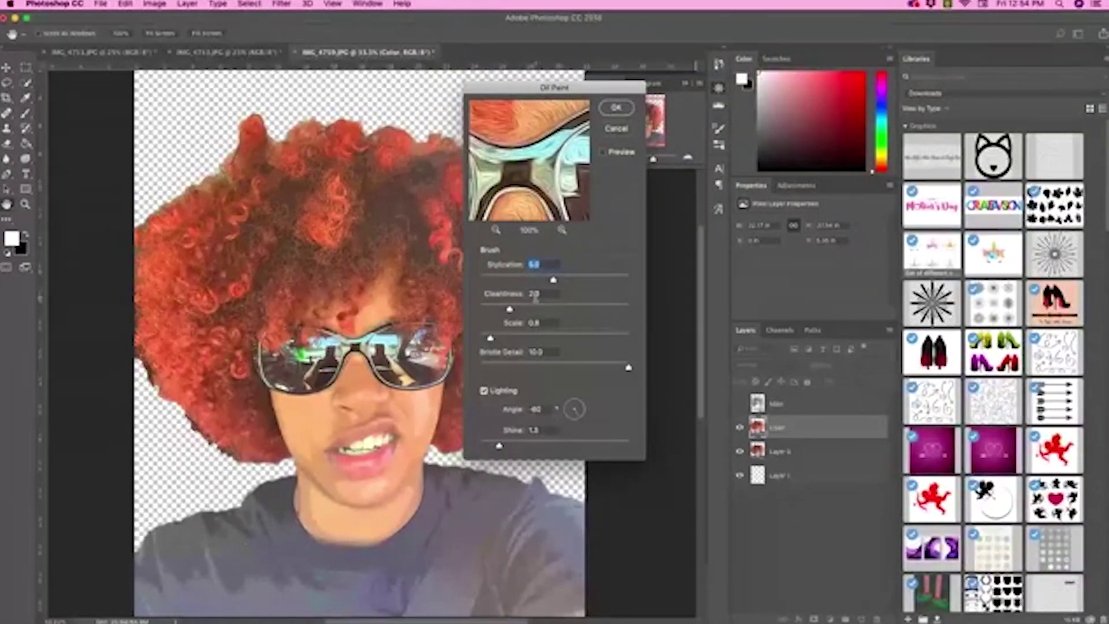
left_click(529, 295)
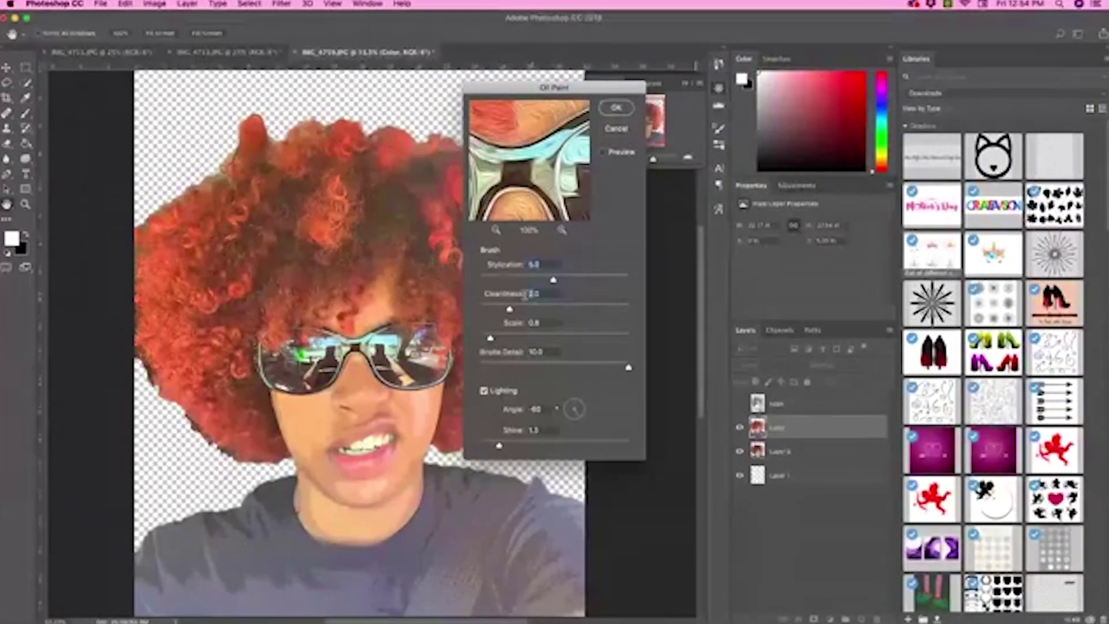
left_click(617, 108)
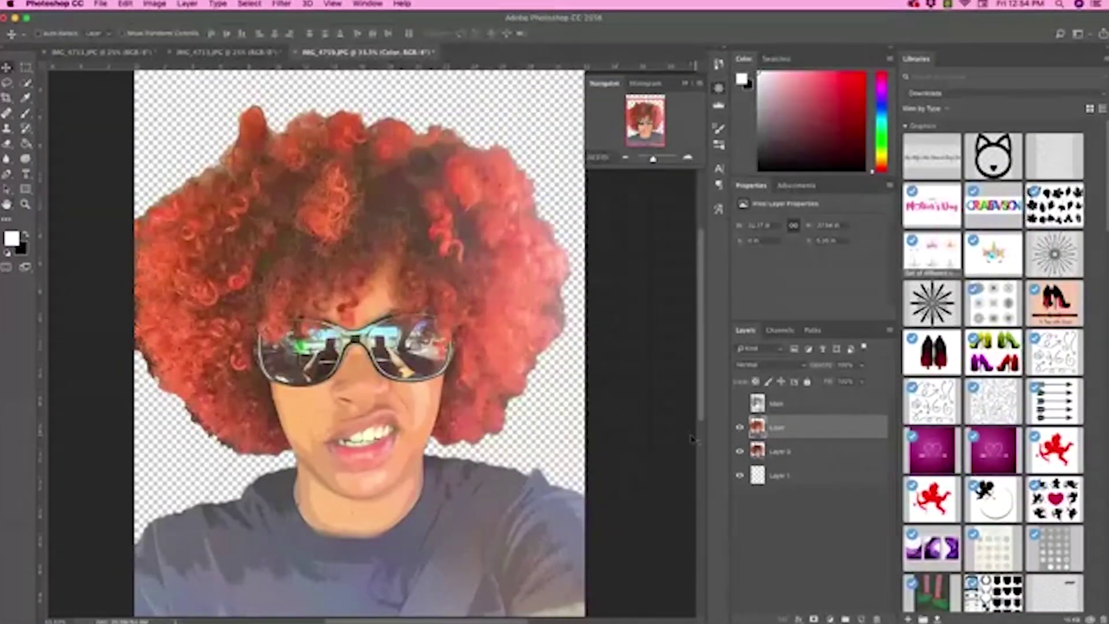
- Make the Main sketch layer visible, select it, and set its blend mode to Multiply
left_click(740, 404)
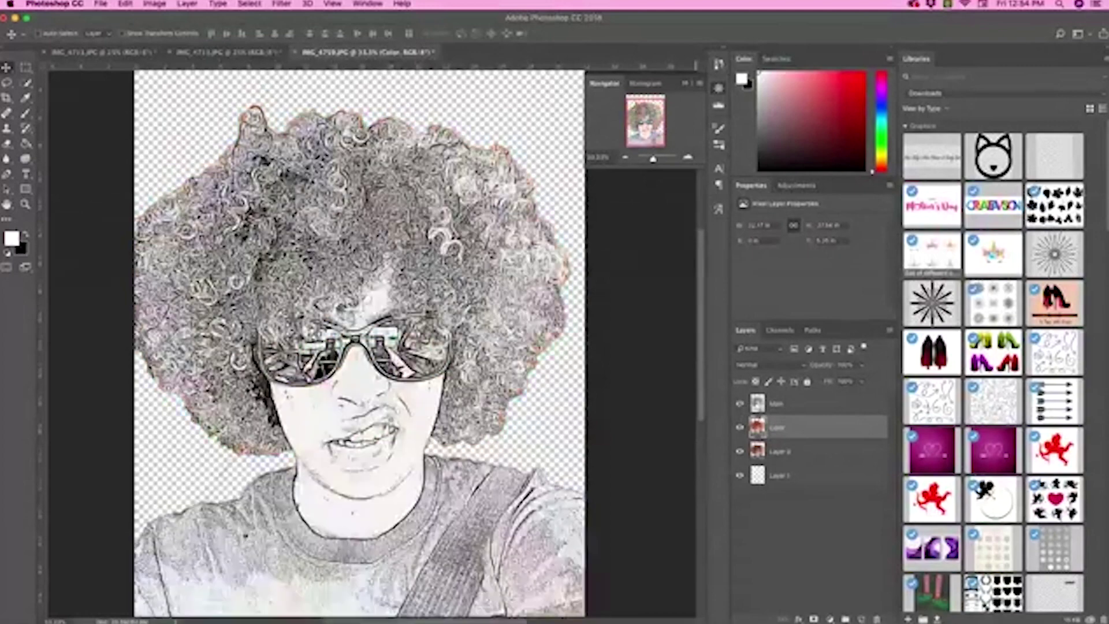
left_click(806, 404)
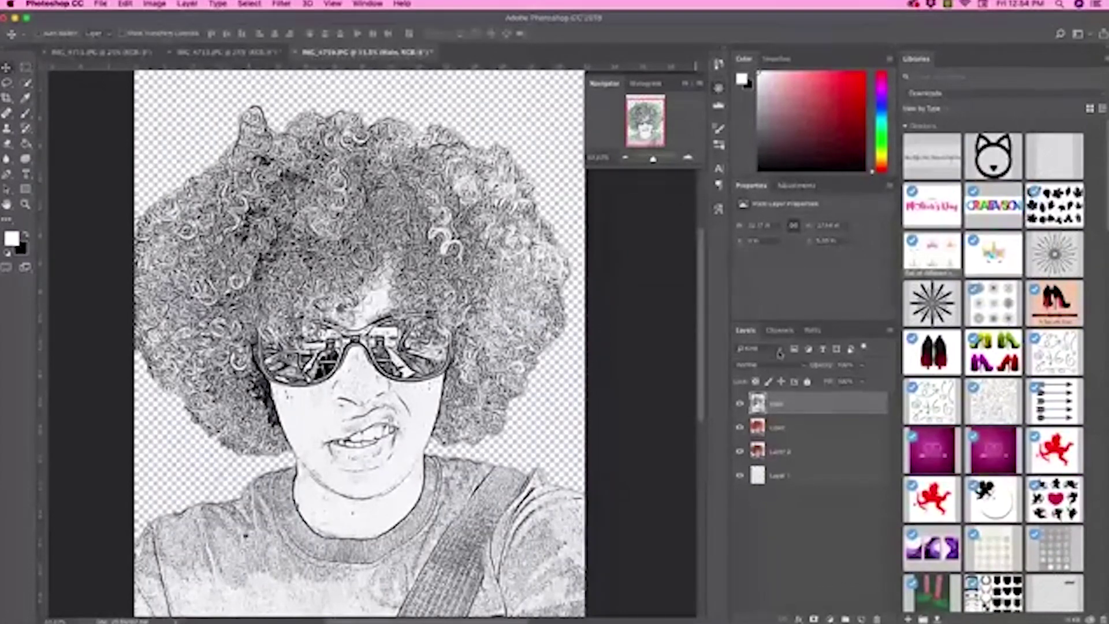
left_click(803, 365)
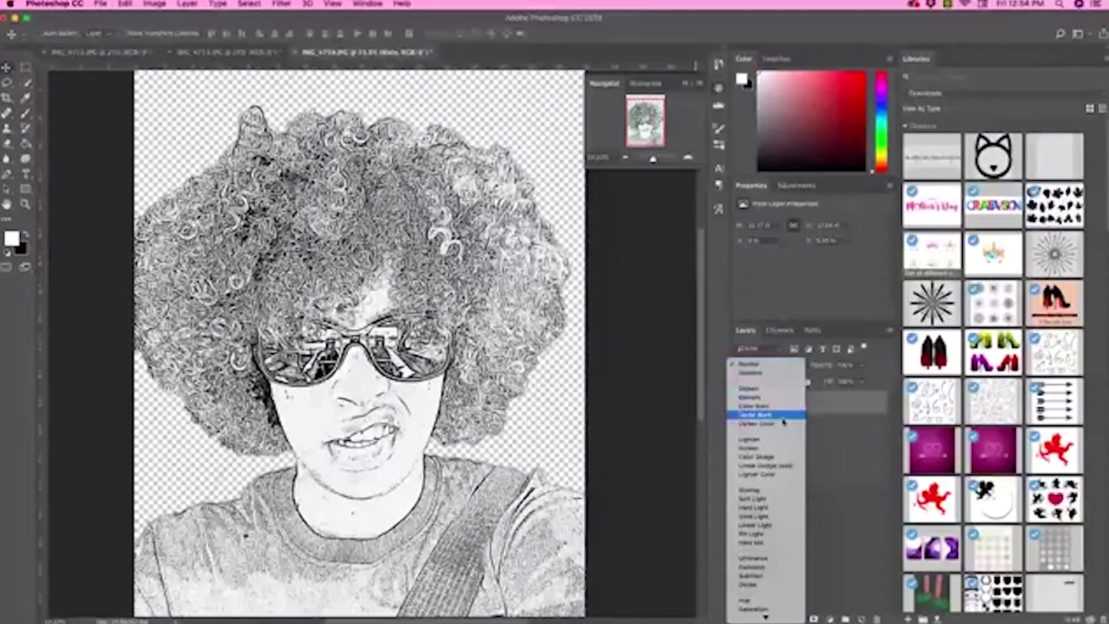
left_click(776, 398)
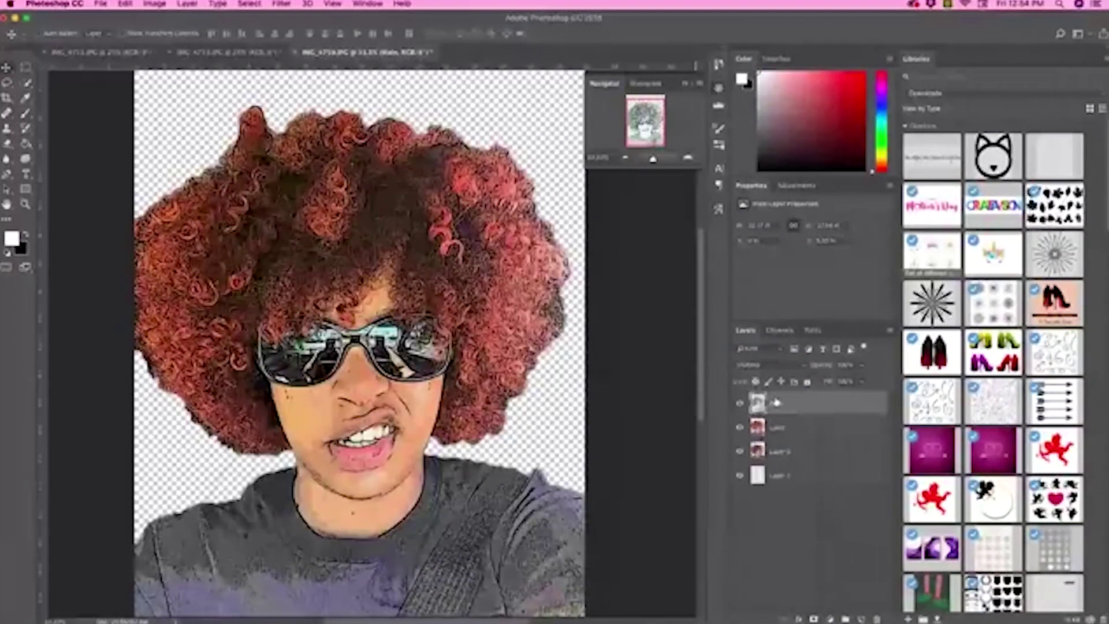
left_click(153, 4)
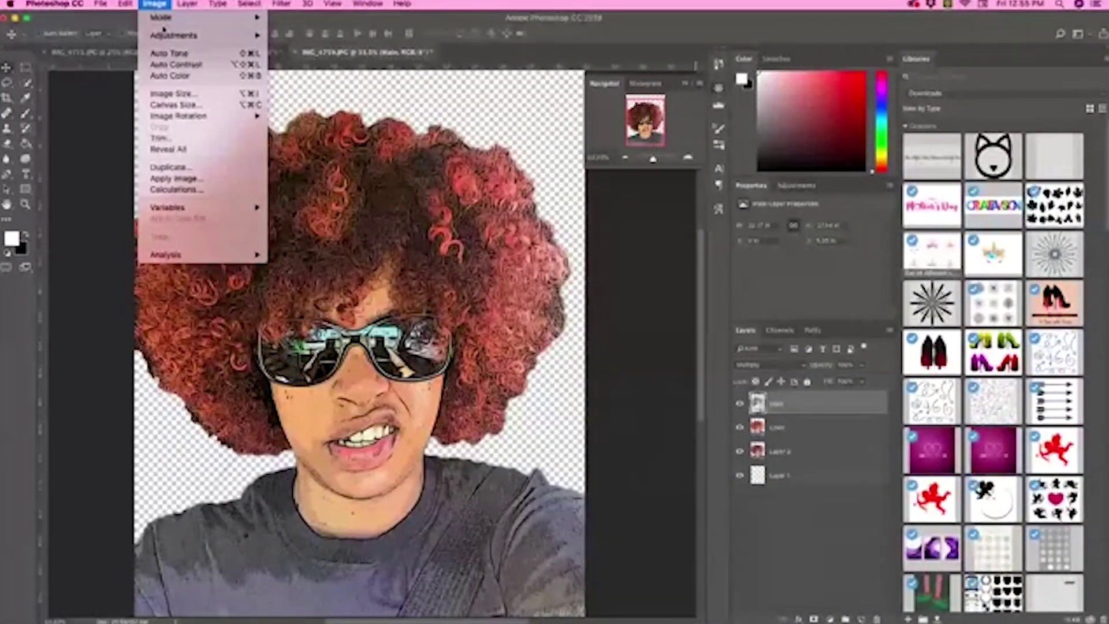
- Apply Levels to the Main sketch layer with input black 54, midtone 1.20 and white 200
mouse_move(165, 34)
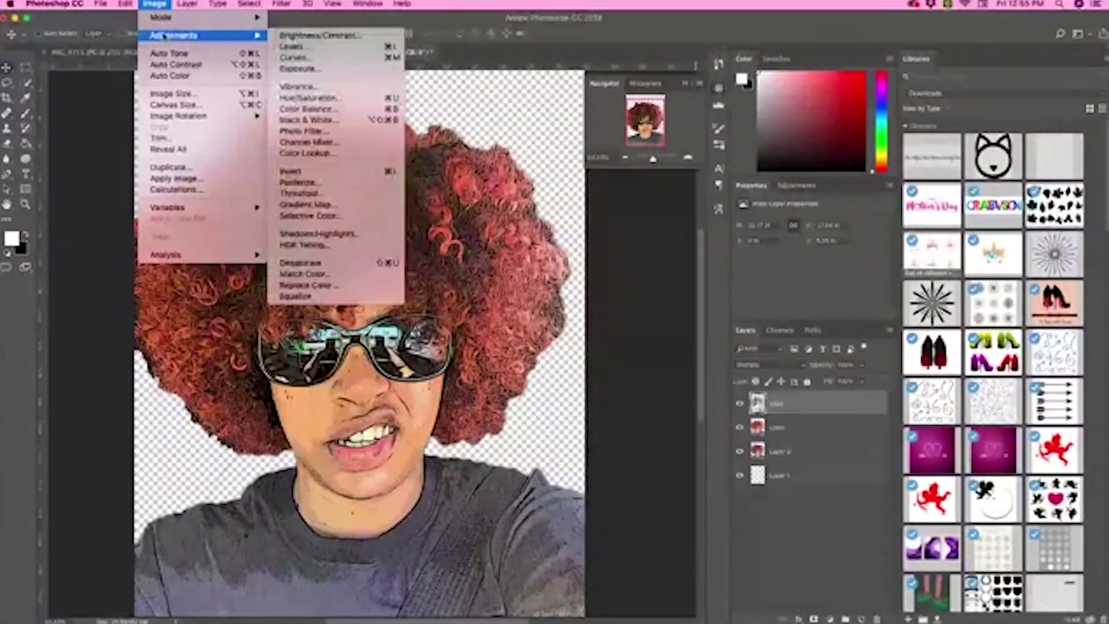
left_click(292, 46)
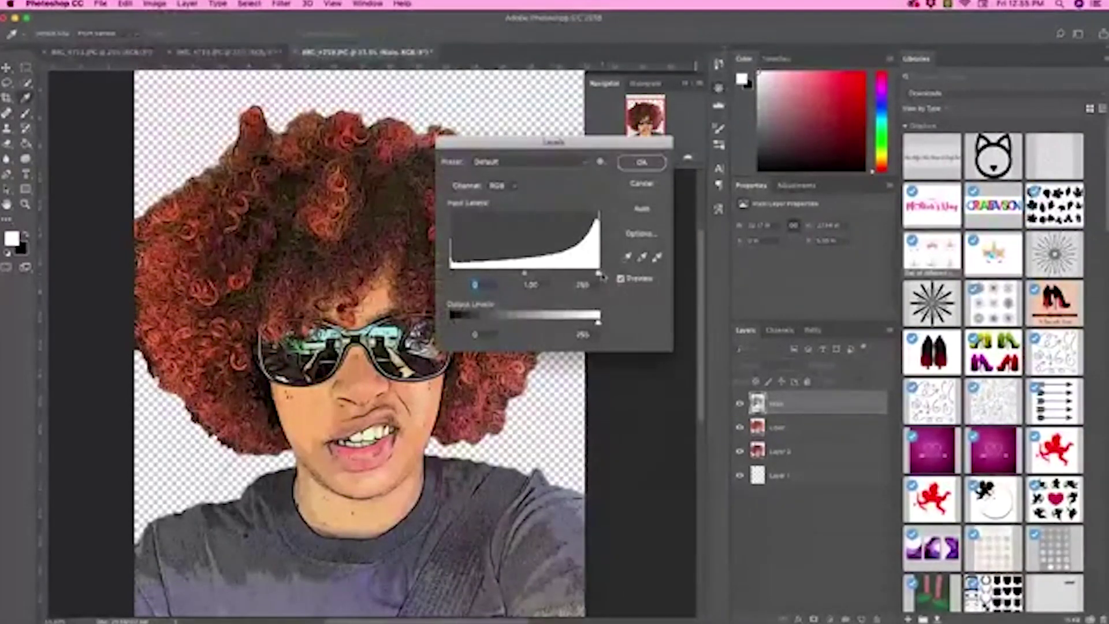
left_click_drag(599, 273, 565, 277)
left_click_drag(452, 274, 484, 279)
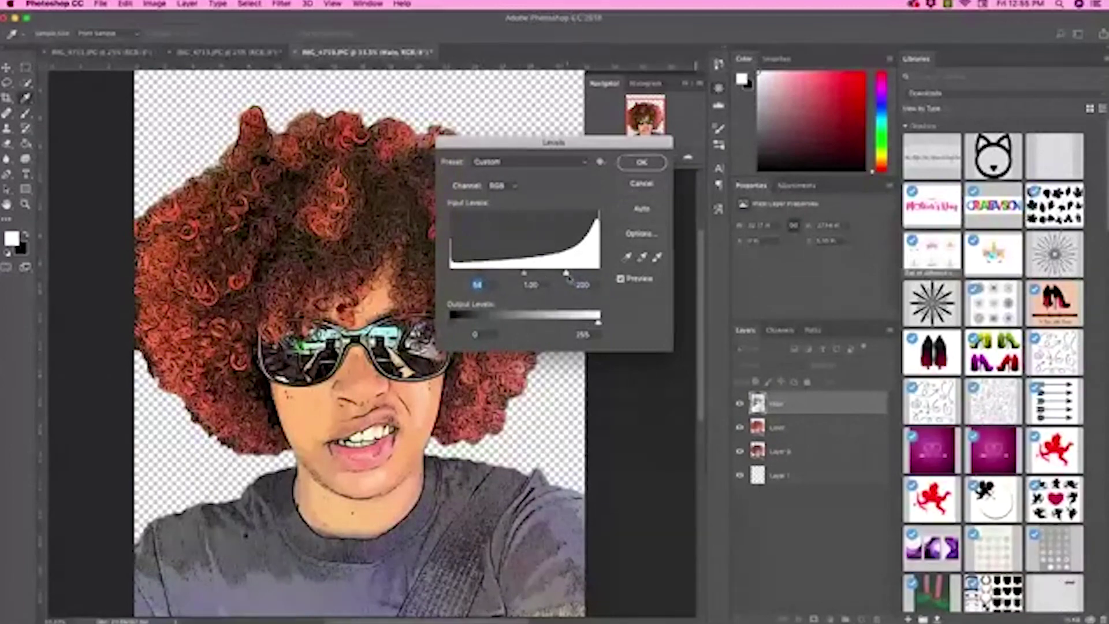